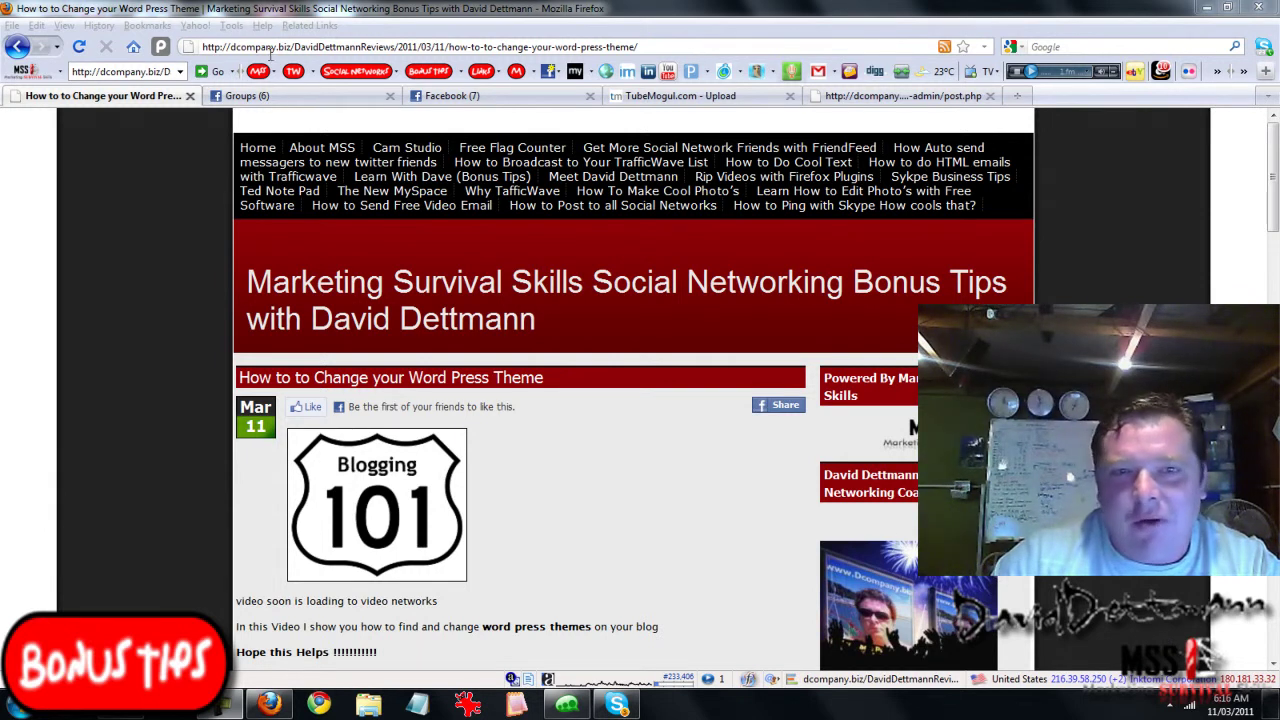
Step: Open the Add-ons manager from Tools, view Plugins, then return to the recommended add-ons
{"action": "left_click", "coordinate": [231, 26]}
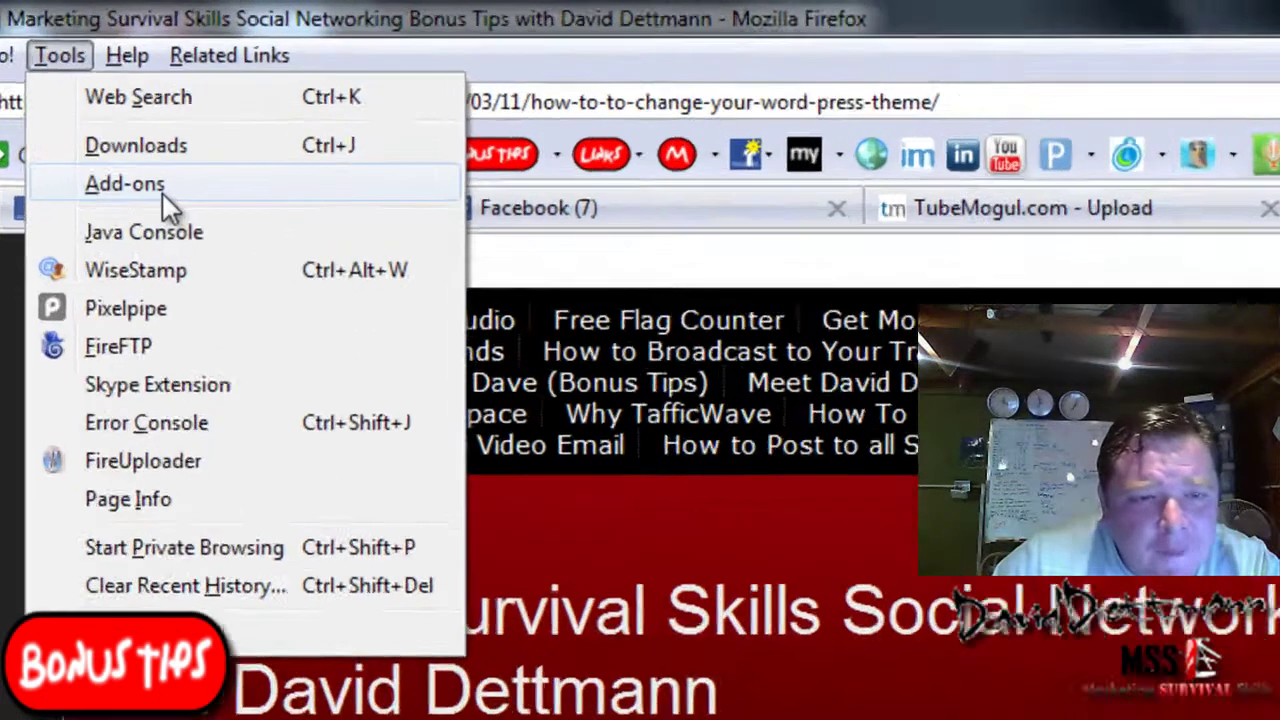
{"action": "left_click", "coordinate": [250, 95]}
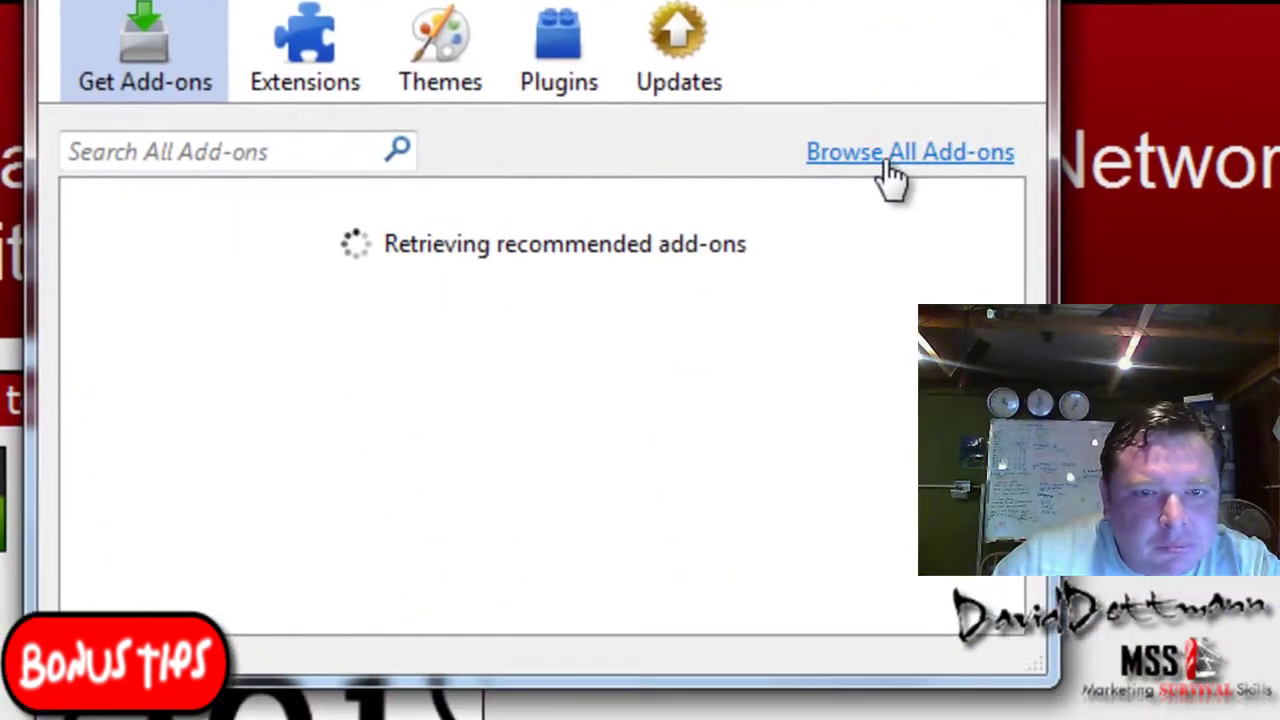
{"action": "left_click", "coordinate": [1025, 696]}
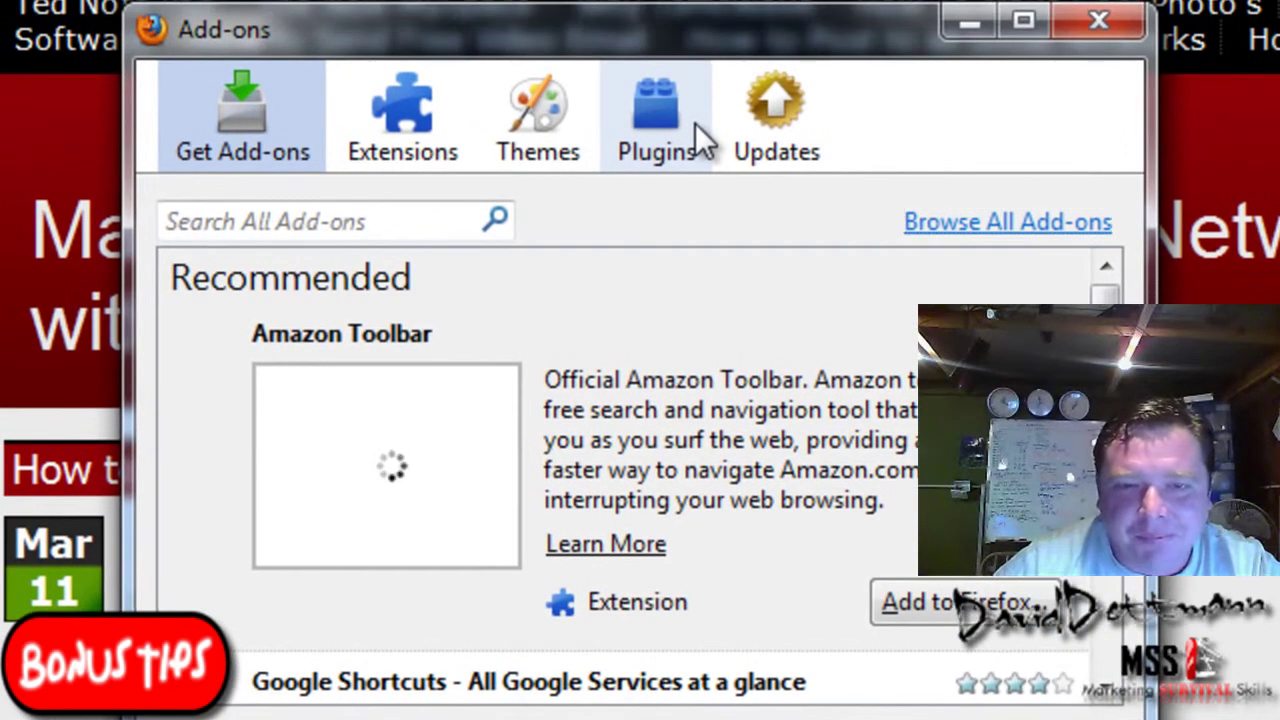
{"action": "left_click", "coordinate": [680, 112]}
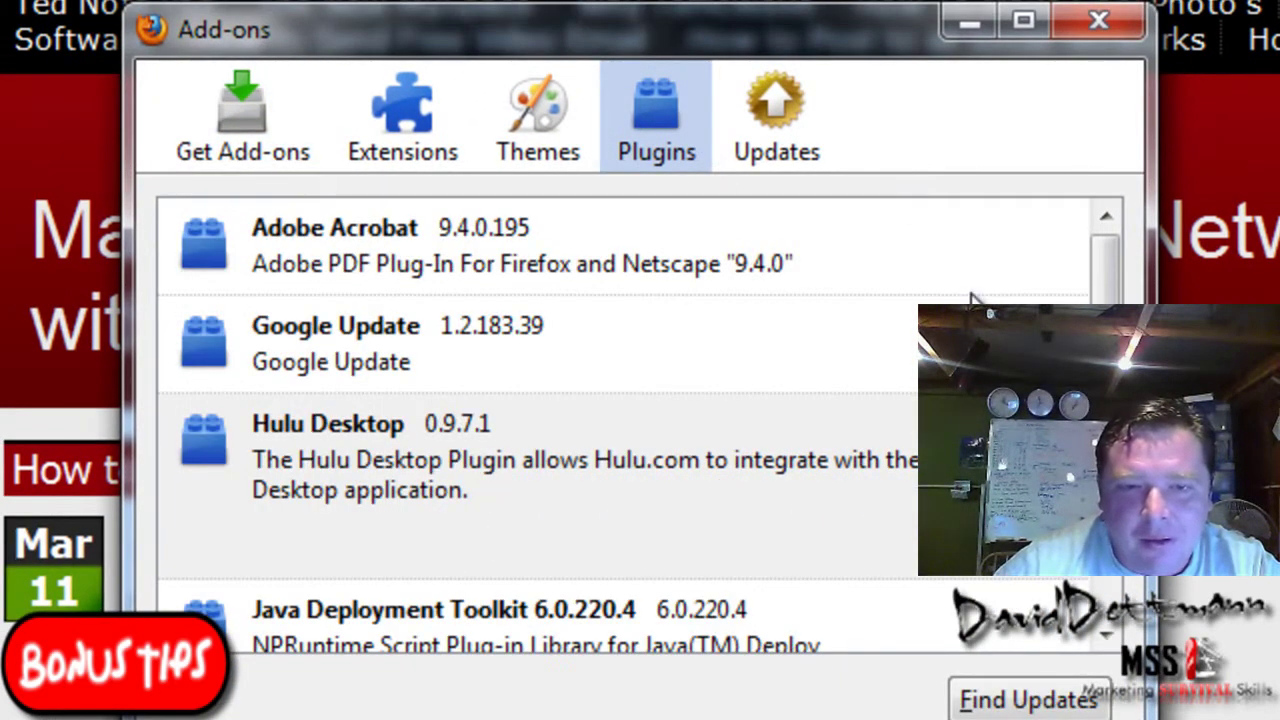
{"action": "left_click", "coordinate": [215, 115]}
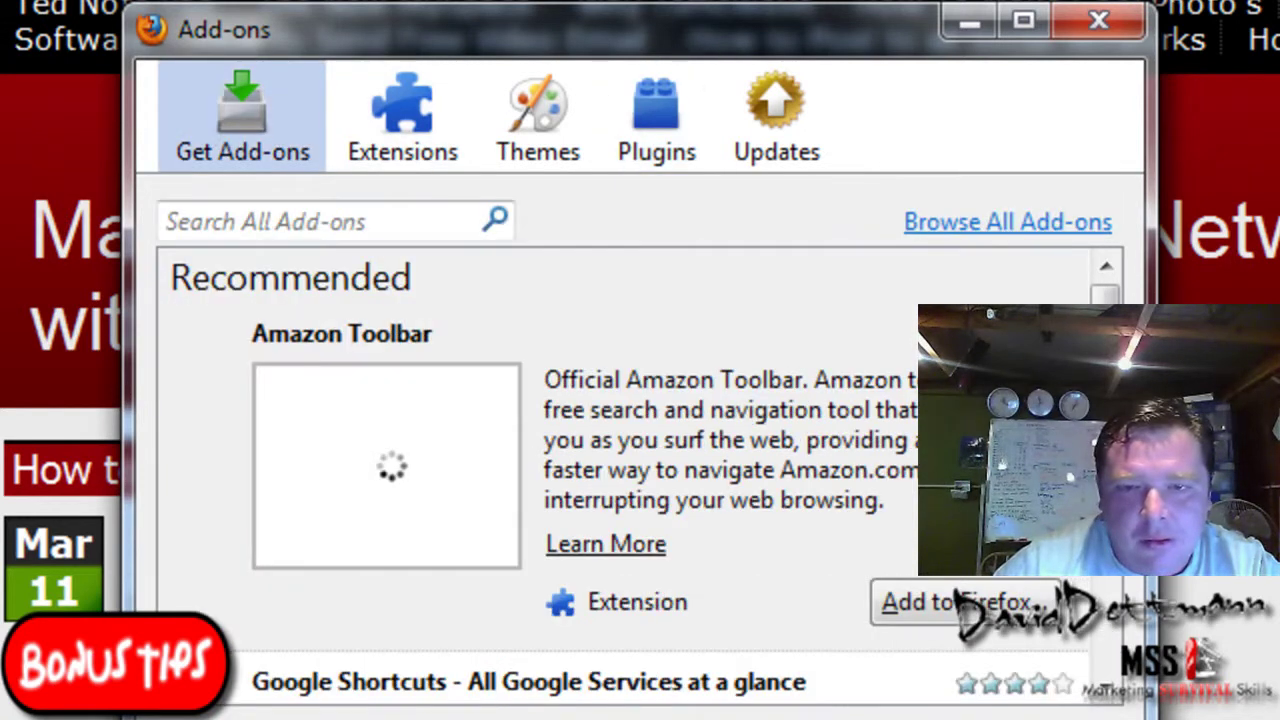
{"action": "left_click", "coordinate": [995, 224]}
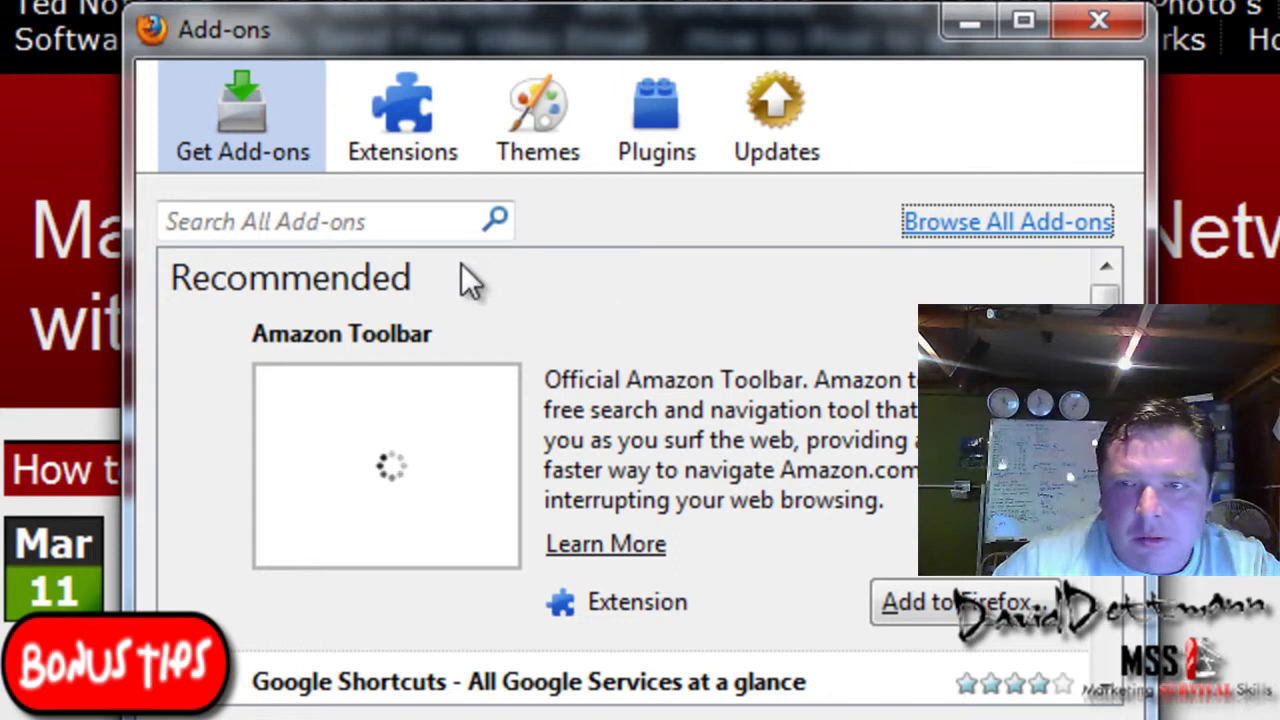
{"action": "left_click", "coordinate": [371, 224]}
Step: Search the Add-ons manager for 'ftp'
{"action": "type", "text": "ftp"}
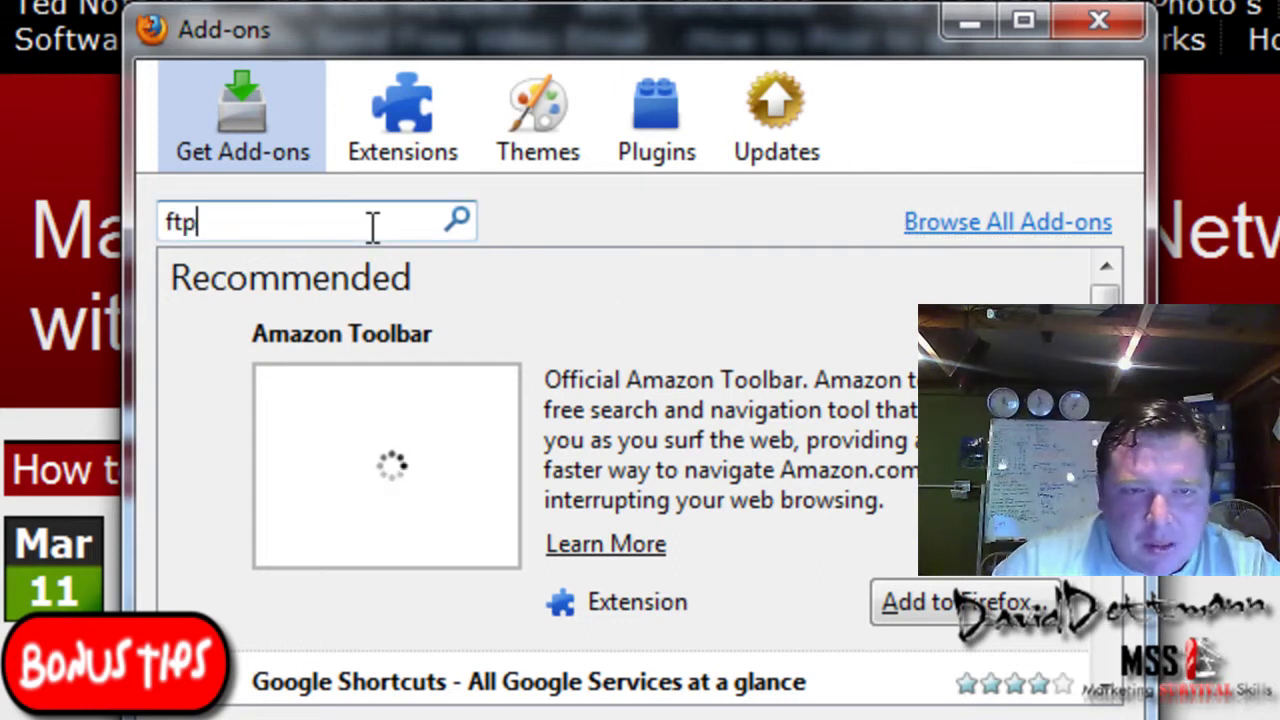
{"action": "key", "text": "Return"}
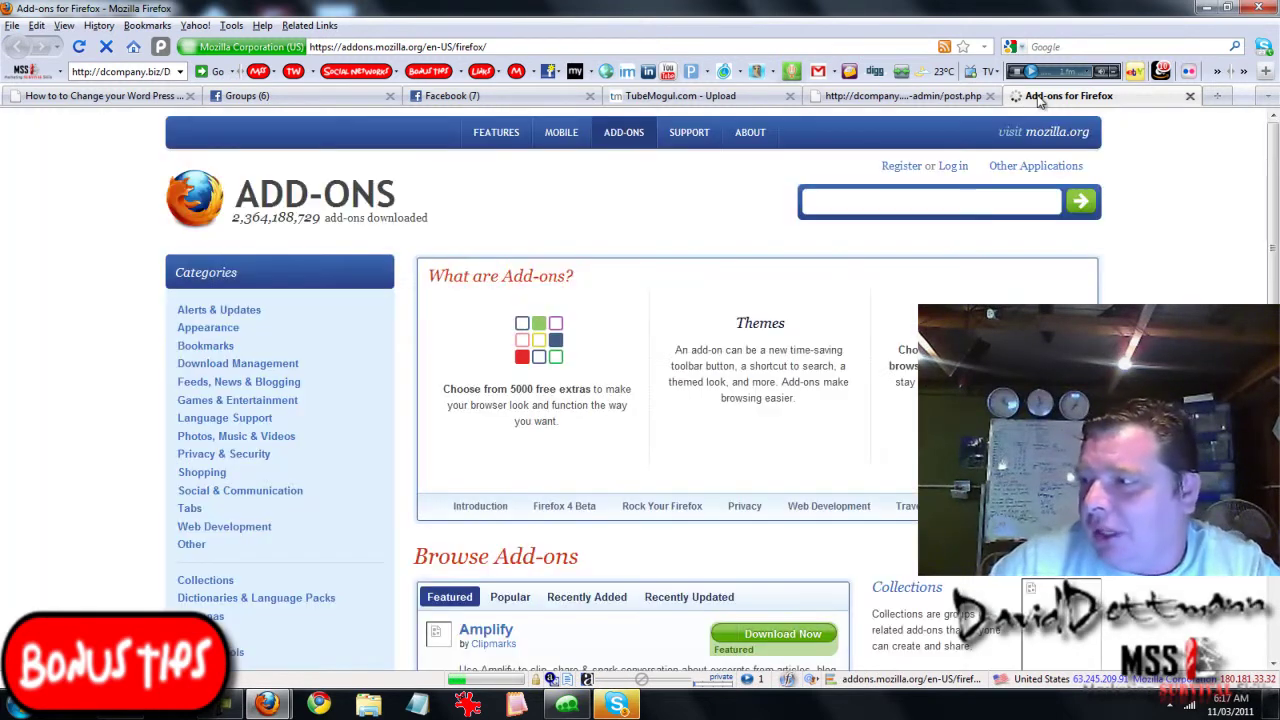
Step: Search the Mozilla Add-ons gallery for 'ftp' and scroll through the 35 results
{"action": "left_click", "coordinate": [846, 199]}
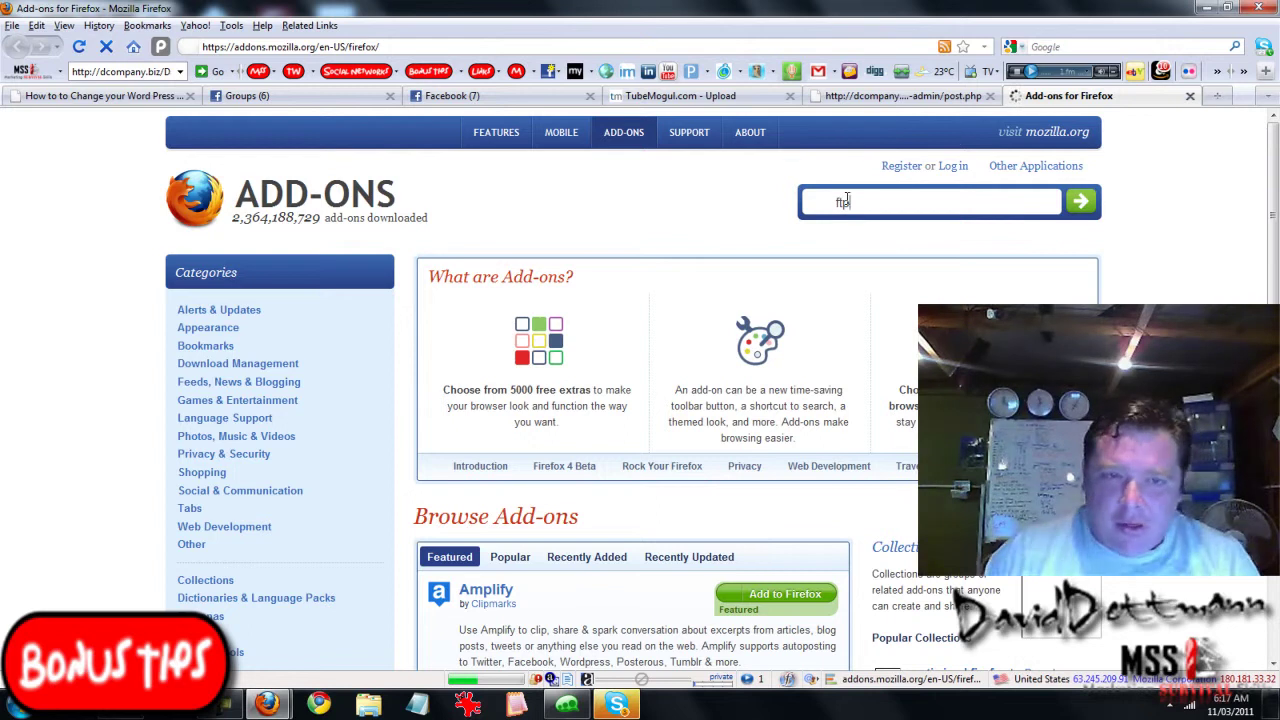
{"action": "left_click", "coordinate": [1083, 203]}
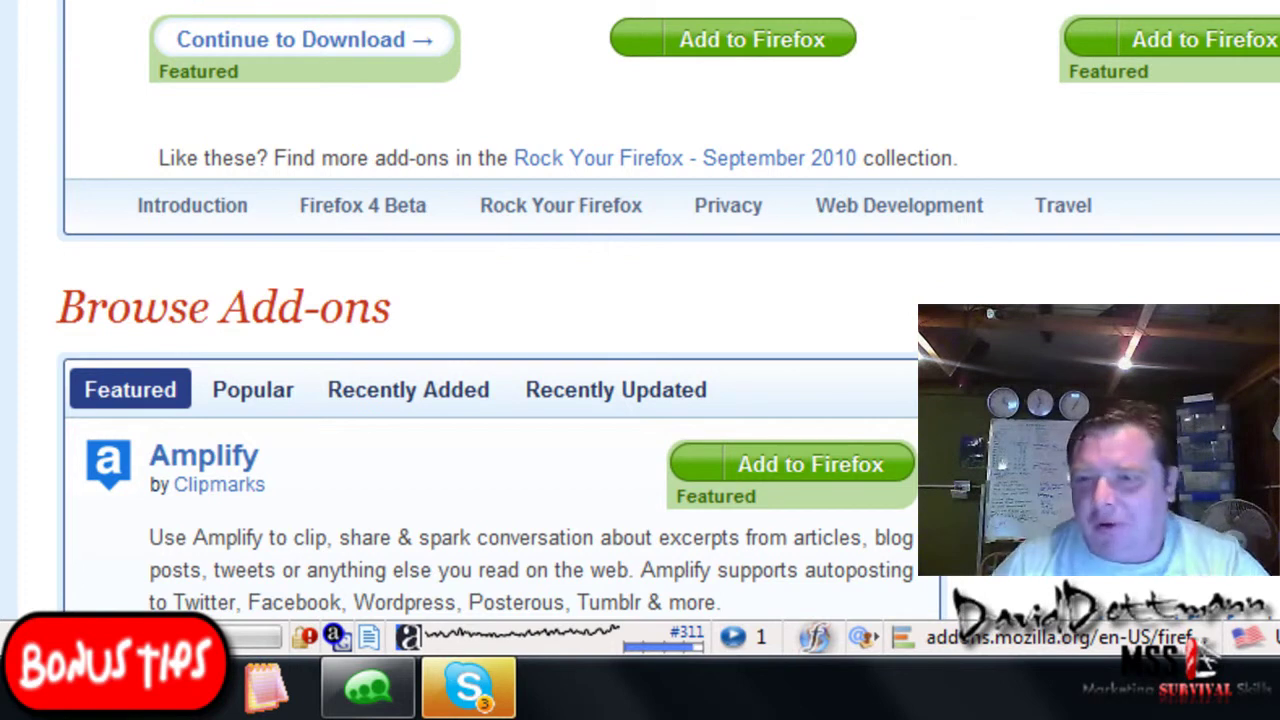
{"action": "scroll", "coordinate": [640, 300], "scroll_direction": "down", "scroll_amount": 10}
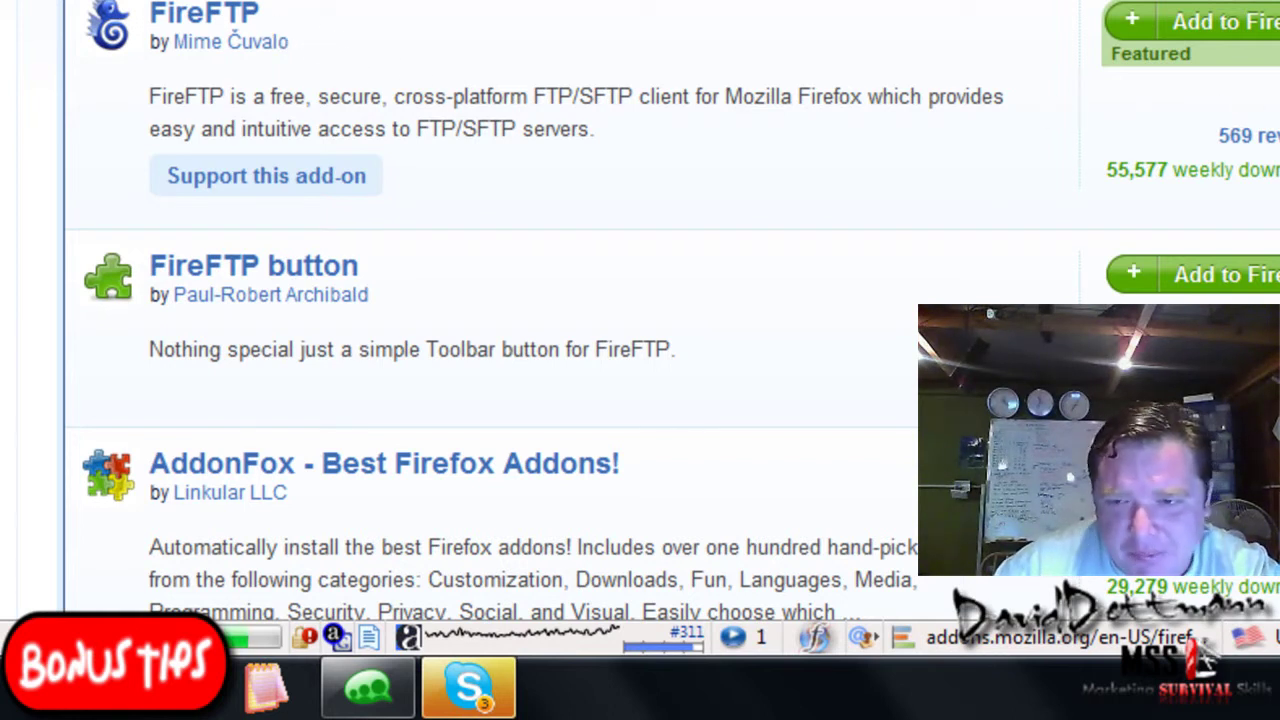
{"action": "scroll", "coordinate": [500, 320], "scroll_direction": "up", "scroll_amount": 5}
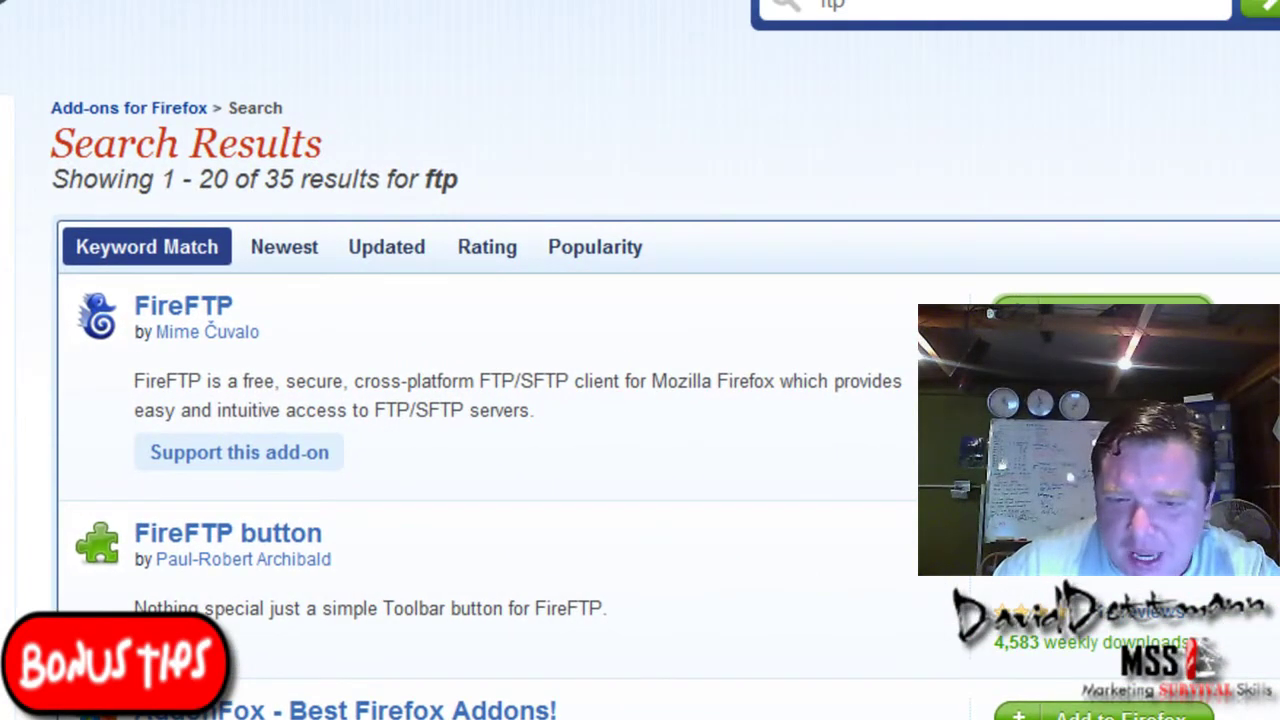
{"action": "scroll", "coordinate": [640, 360], "scroll_direction": "down", "scroll_amount": 10}
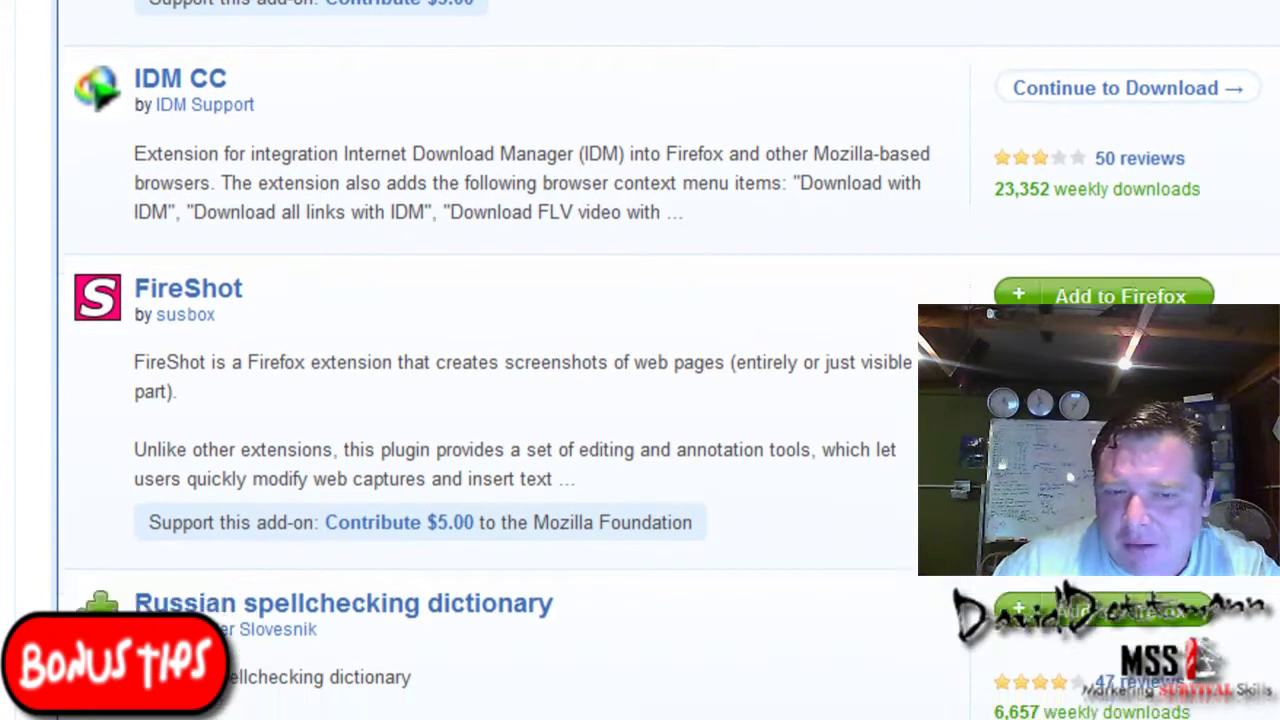
{"action": "scroll", "coordinate": [640, 360], "scroll_direction": "up", "scroll_amount": 10}
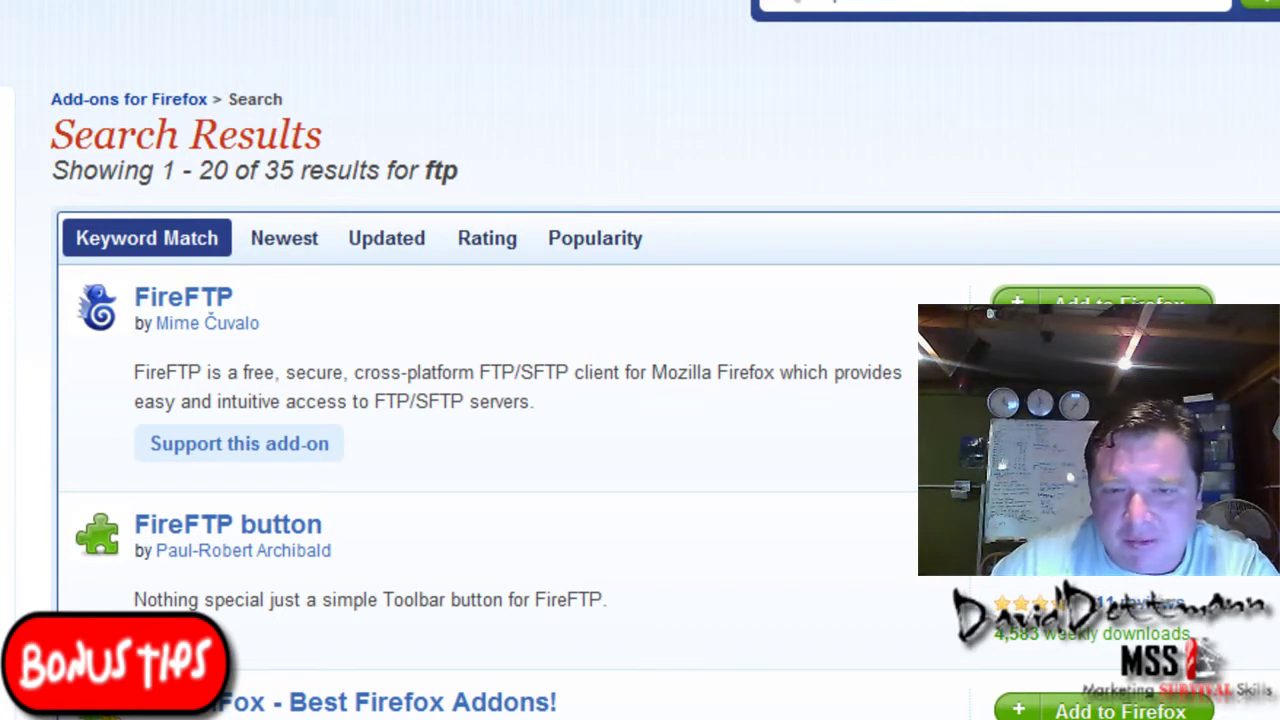
{"action": "left_click", "coordinate": [1100, 296]}
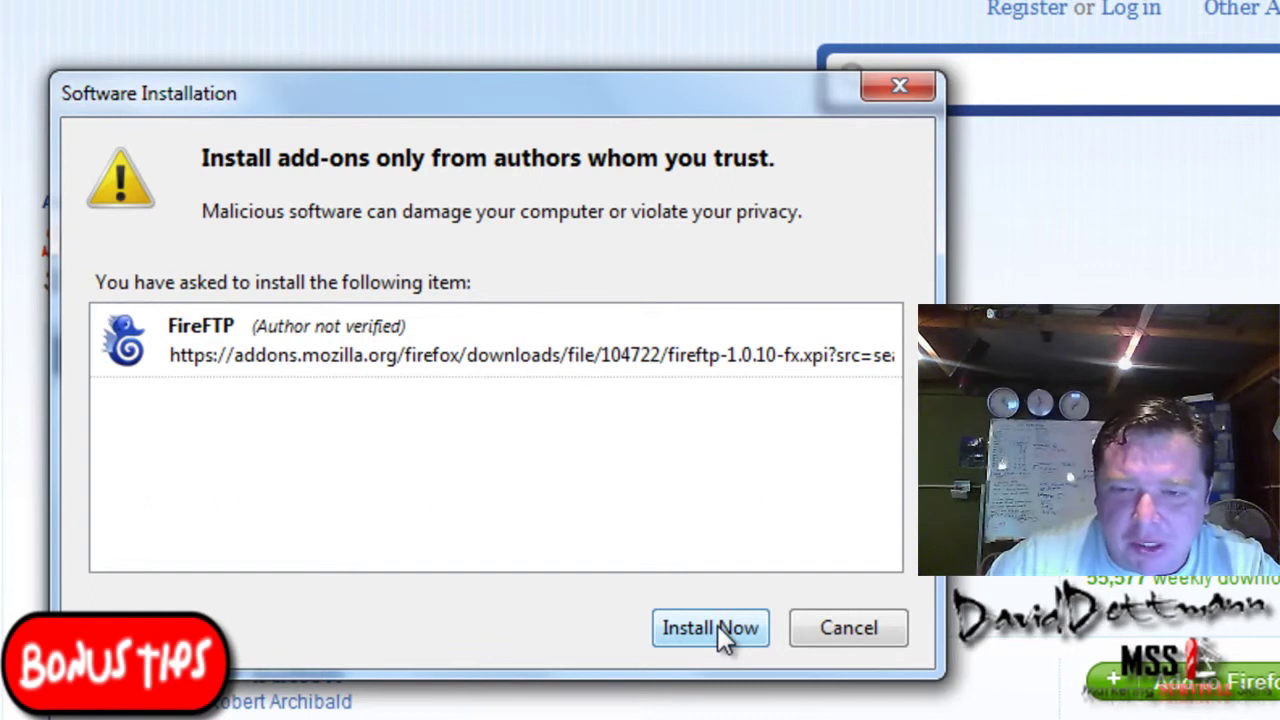
{"action": "left_click", "coordinate": [840, 628]}
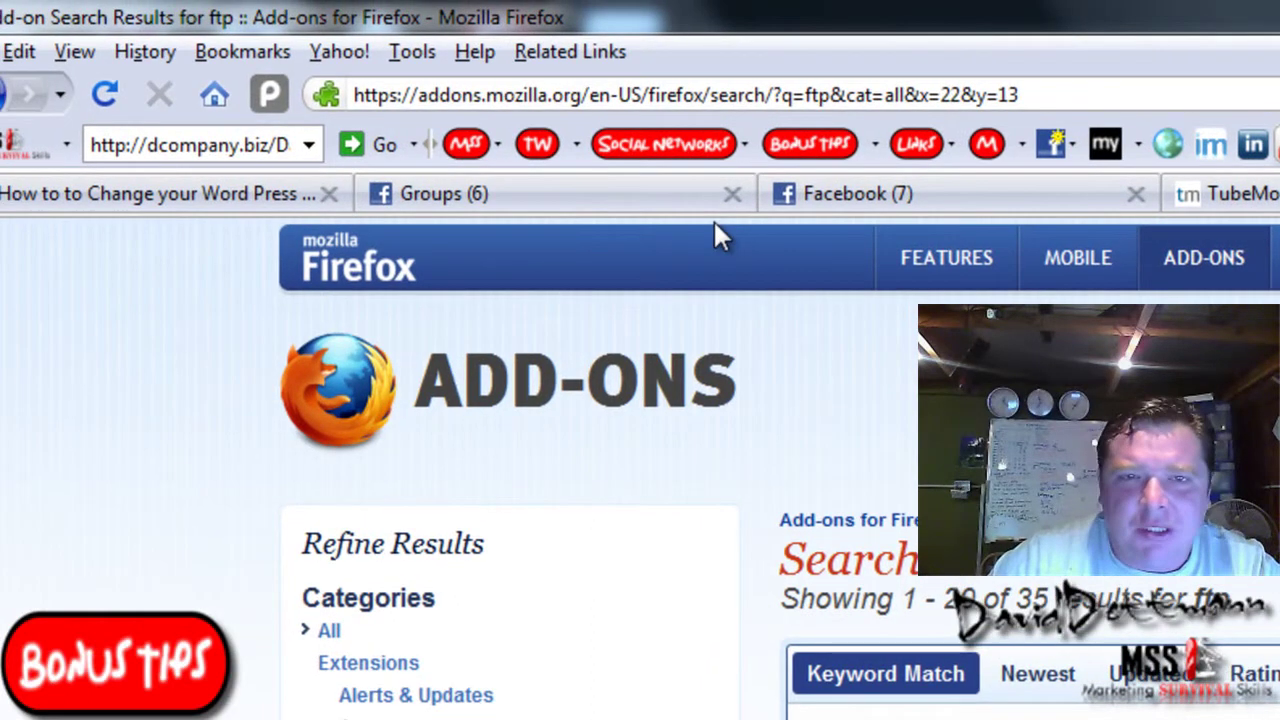
Step: Launch FireFTP from the Tools menu and start a new account in Account Manager
{"action": "left_click", "coordinate": [393, 61]}
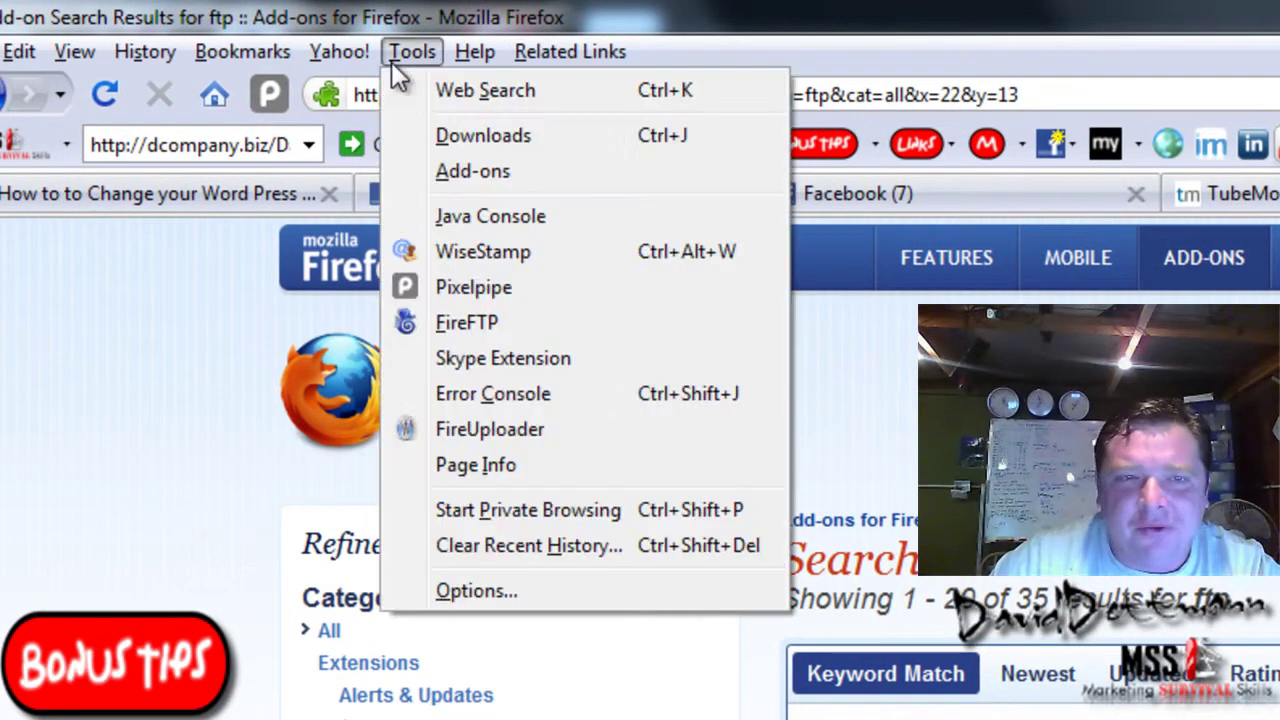
{"action": "left_click", "coordinate": [459, 321]}
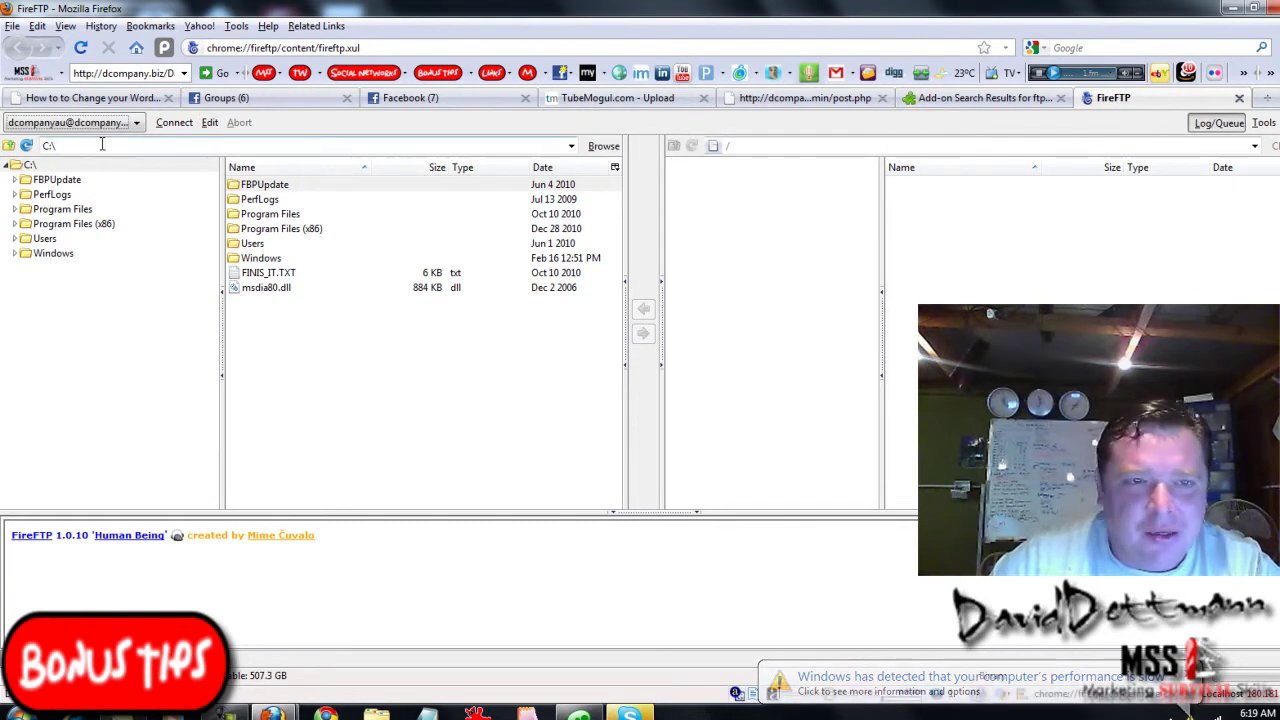
{"action": "left_click", "coordinate": [137, 122]}
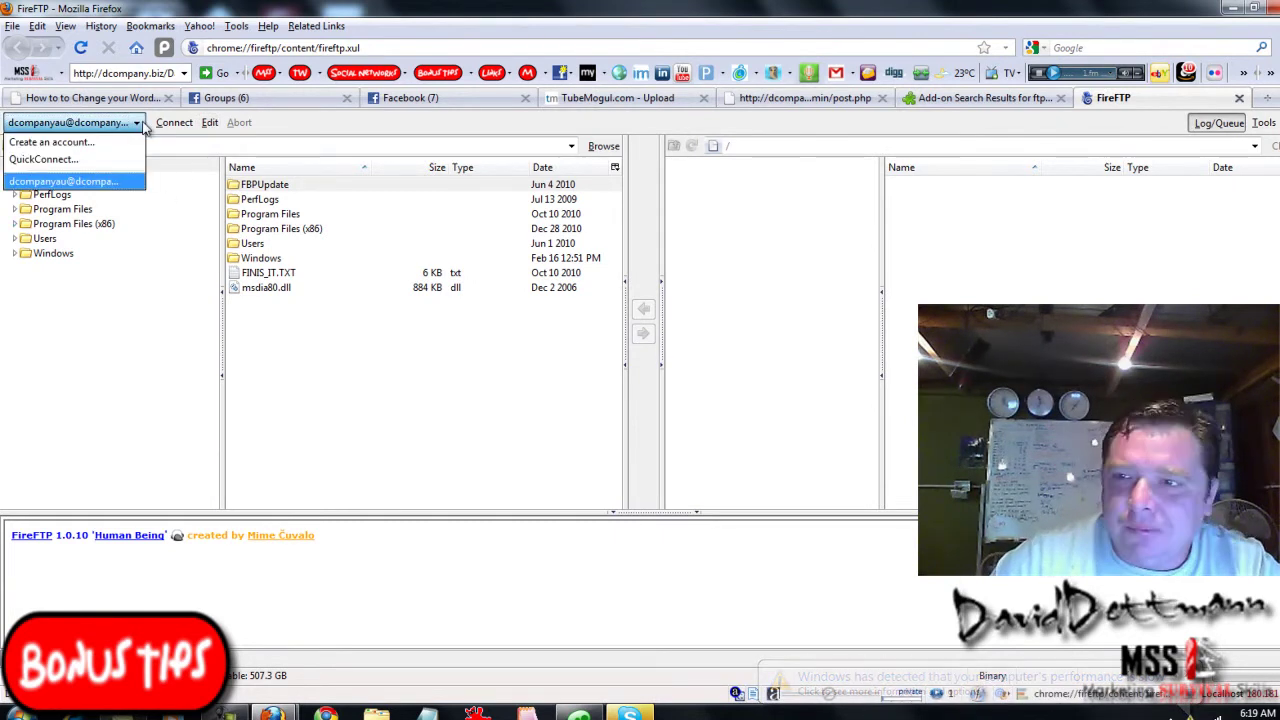
{"action": "left_click", "coordinate": [52, 145]}
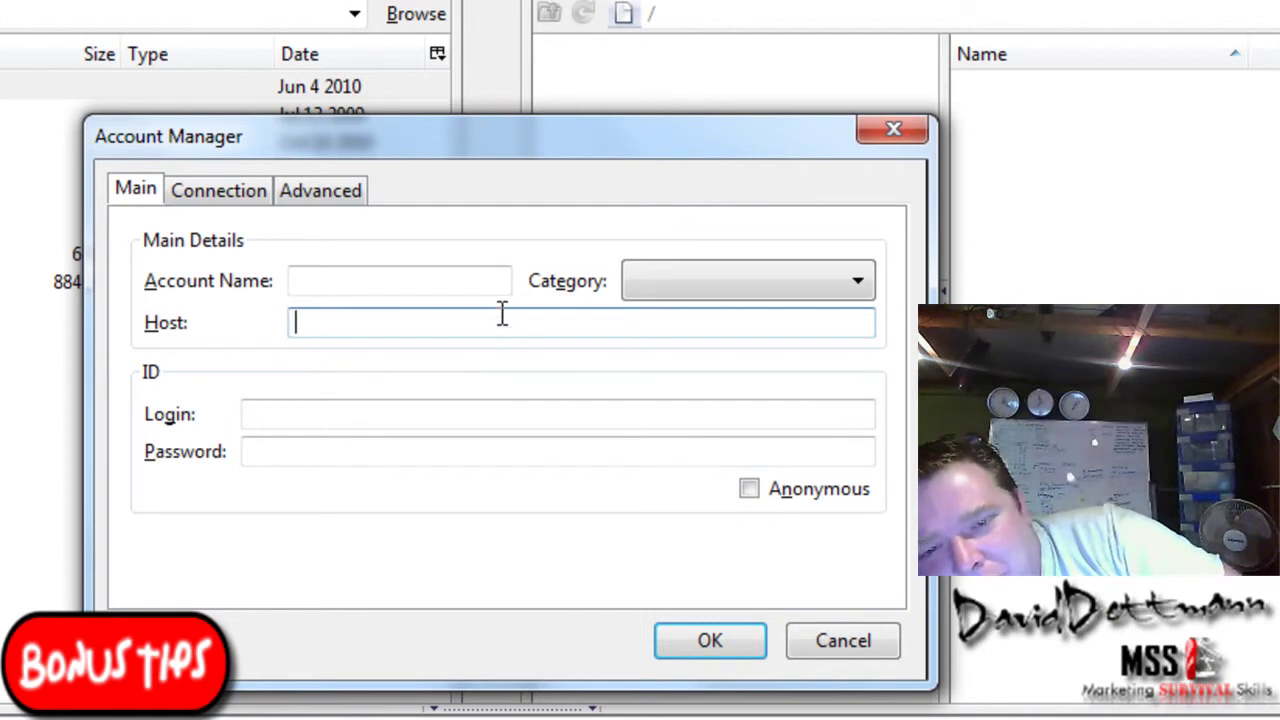
Step: Cancel the empty Account Manager dialog without saving
{"action": "left_click", "coordinate": [824, 639]}
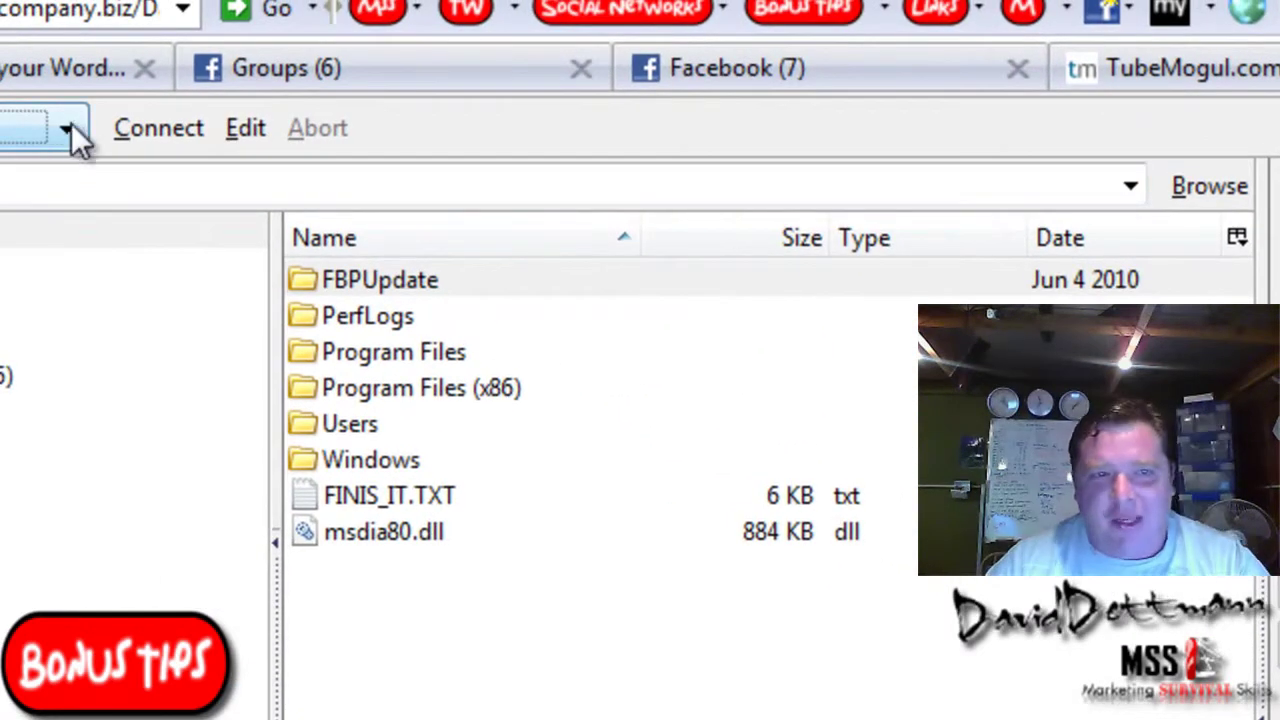
Step: Select the saved web-server account and review its host and login settings without changes
{"action": "left_click", "coordinate": [71, 123]}
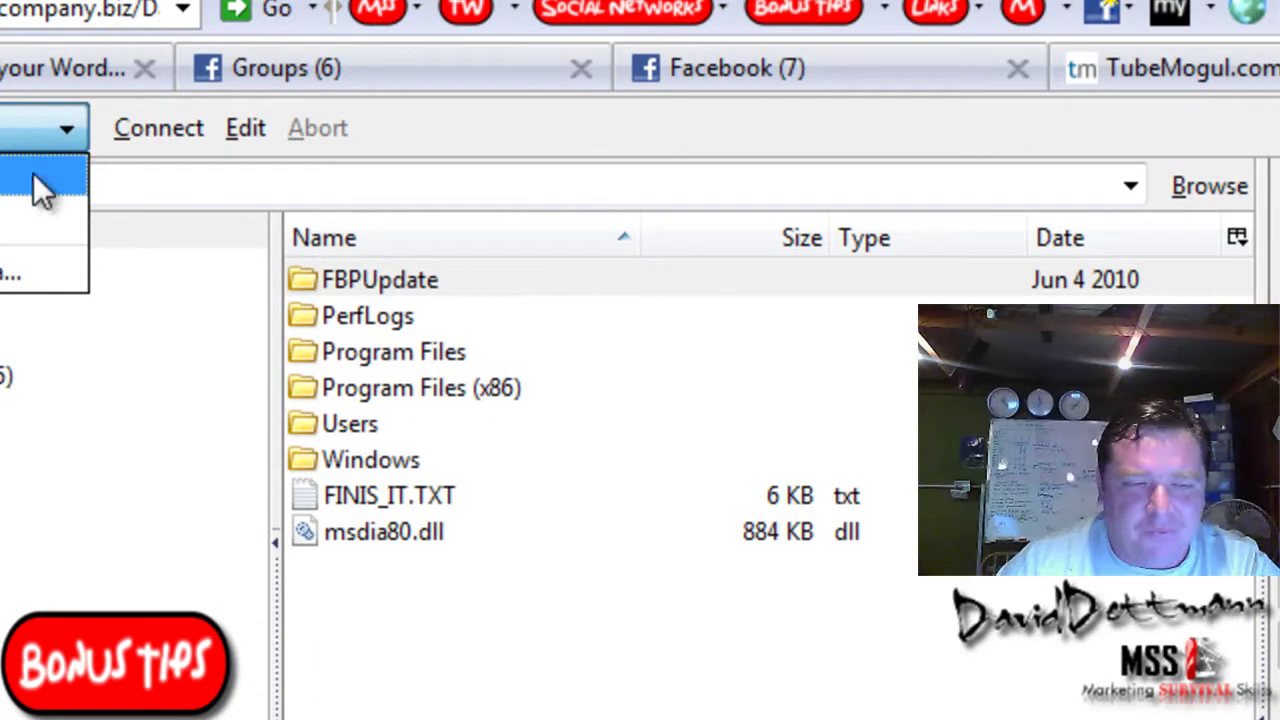
{"action": "left_click", "coordinate": [40, 262]}
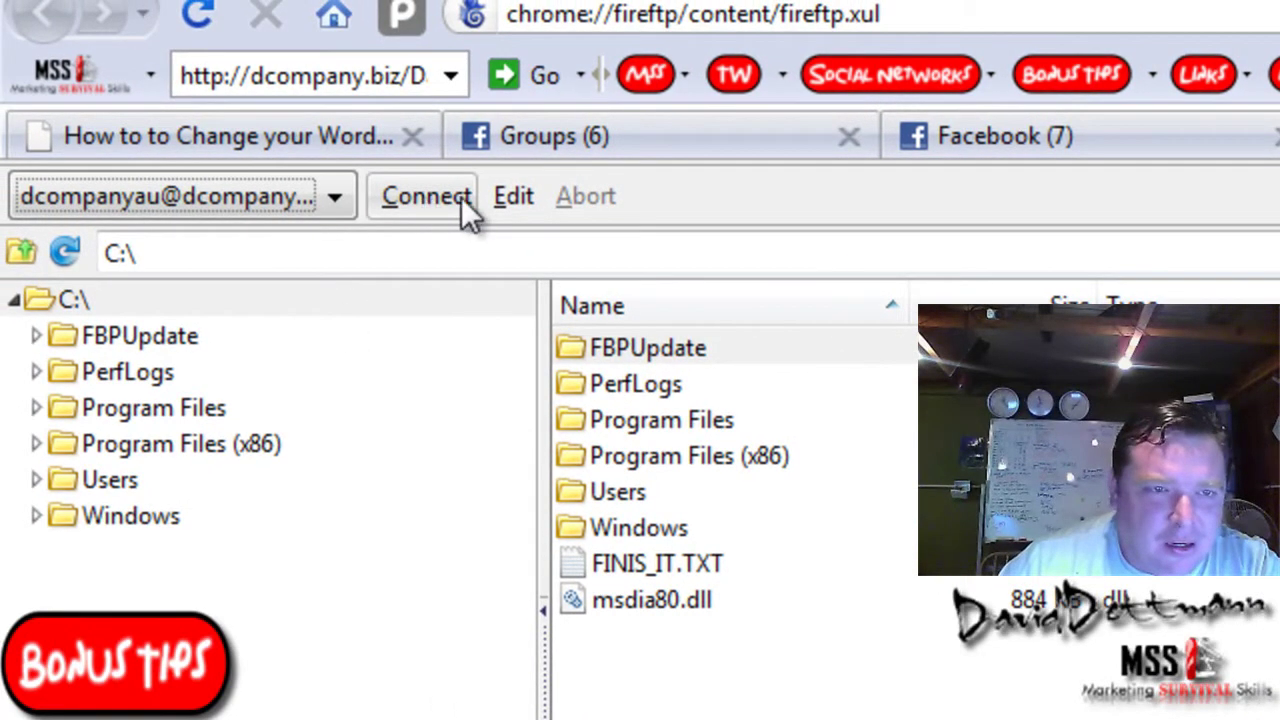
{"action": "left_click", "coordinate": [513, 197]}
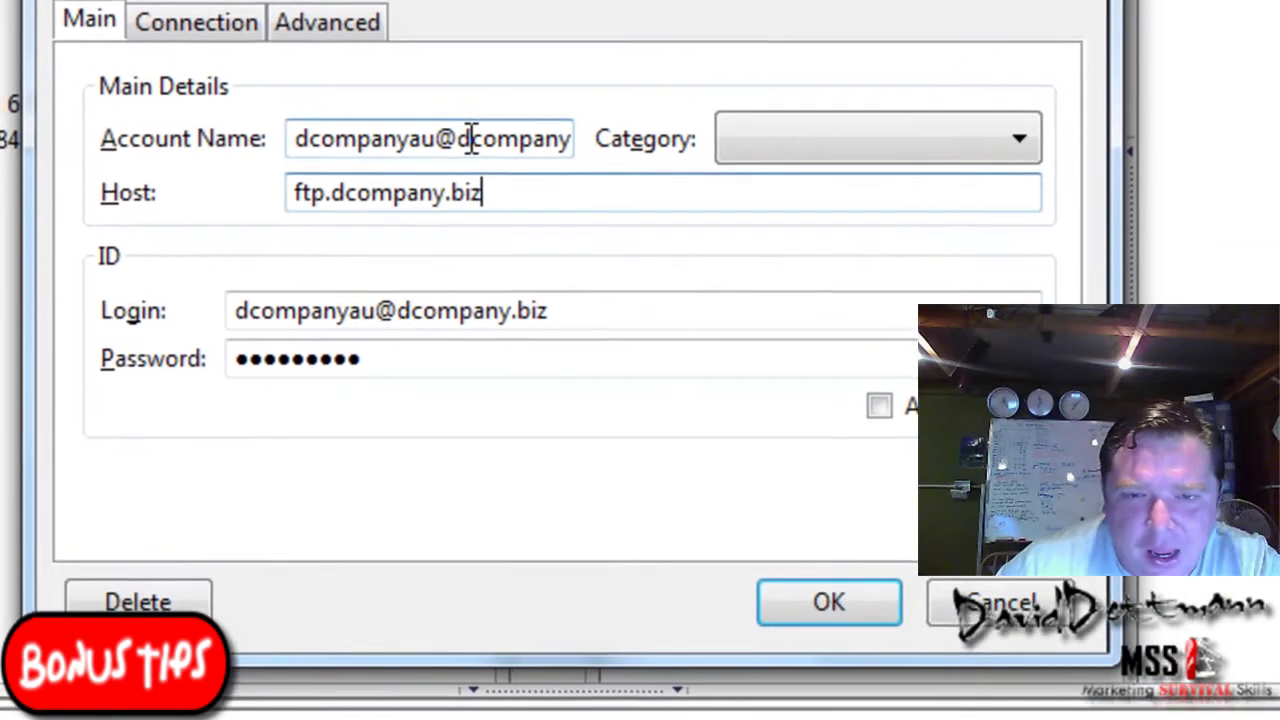
{"action": "left_click_drag", "start_coordinate": [549, 212], "coordinate": [630, 210]}
{"action": "left_click_drag", "start_coordinate": [549, 118], "coordinate": [131, 131]}
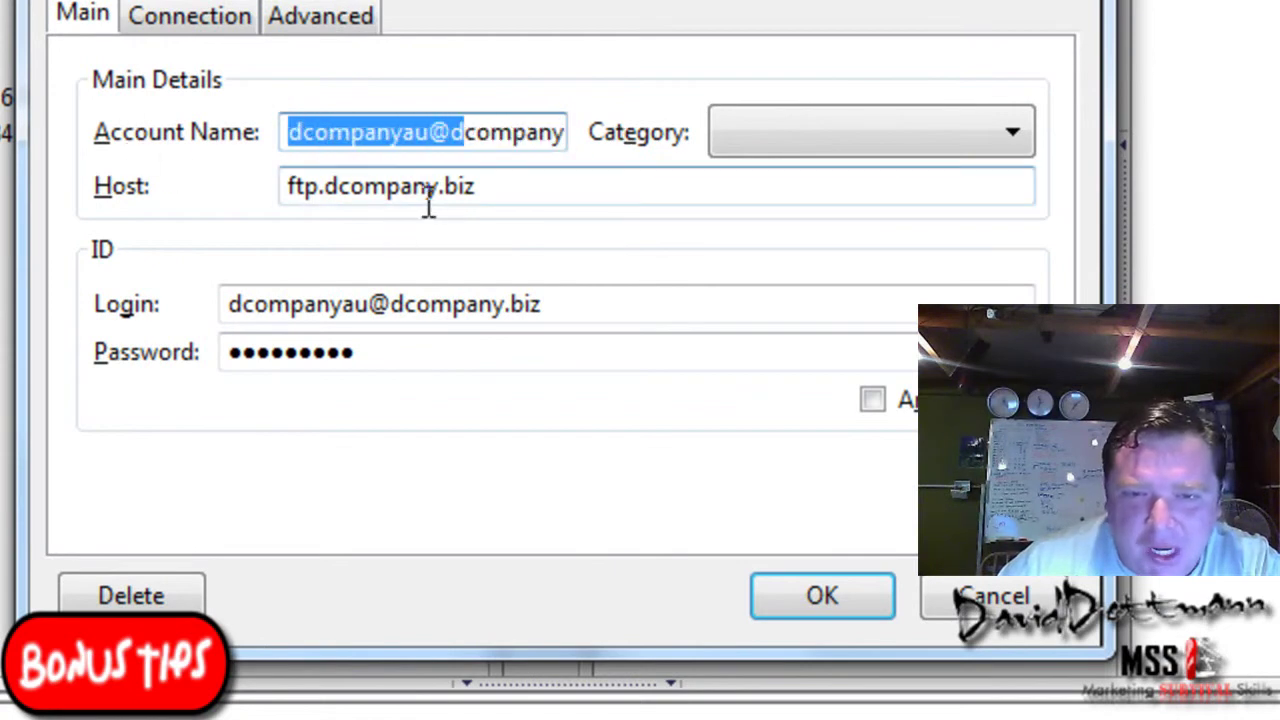
{"action": "left_click", "coordinate": [520, 192]}
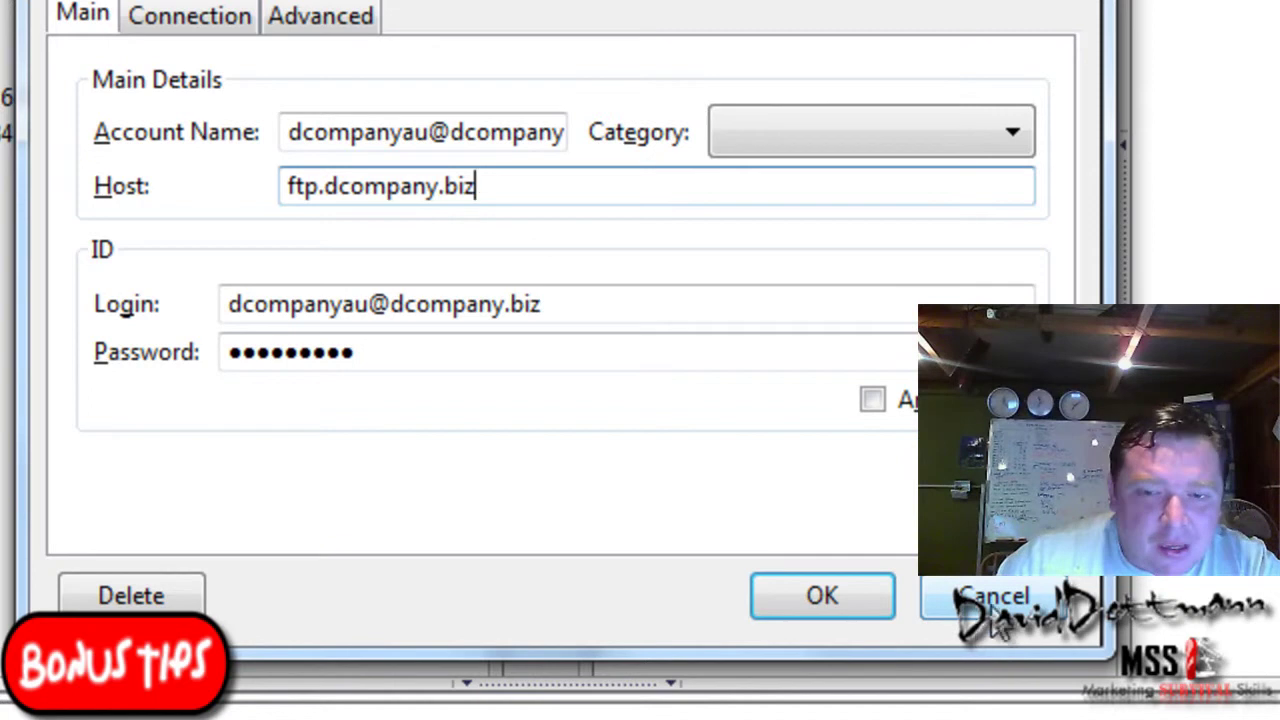
{"action": "left_click", "coordinate": [1040, 608]}
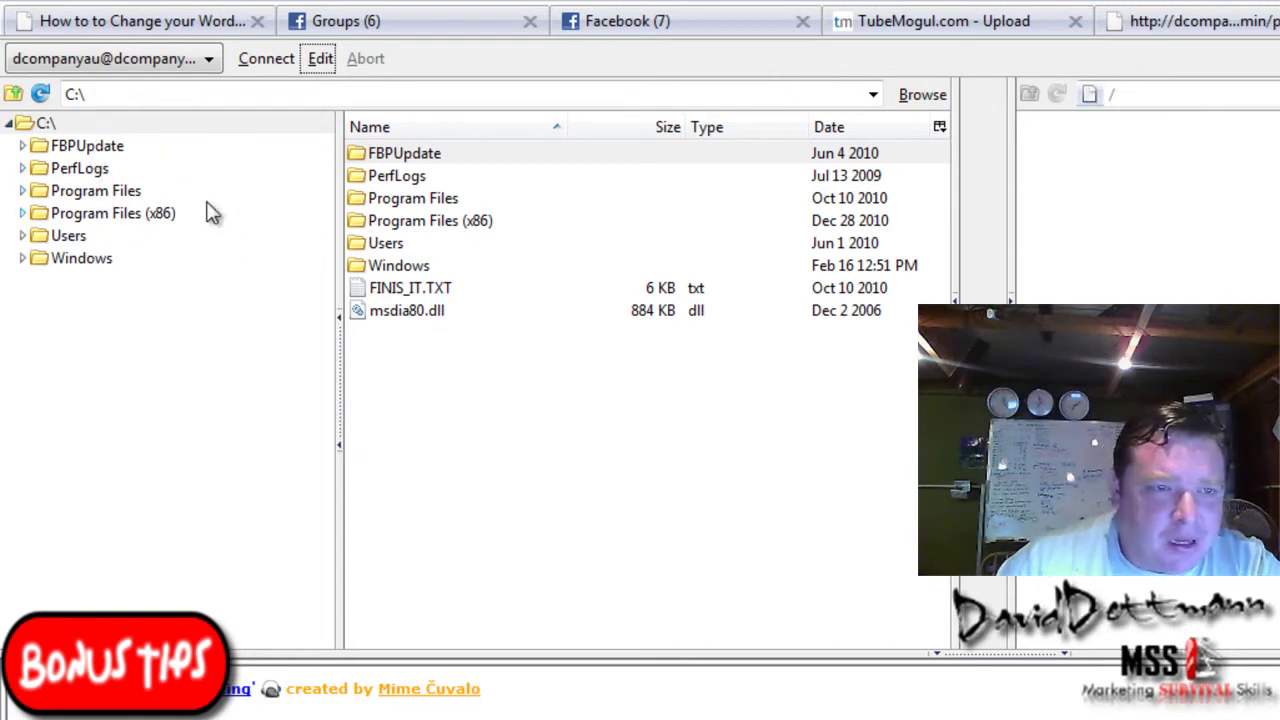
{"action": "left_click", "coordinate": [873, 95]}
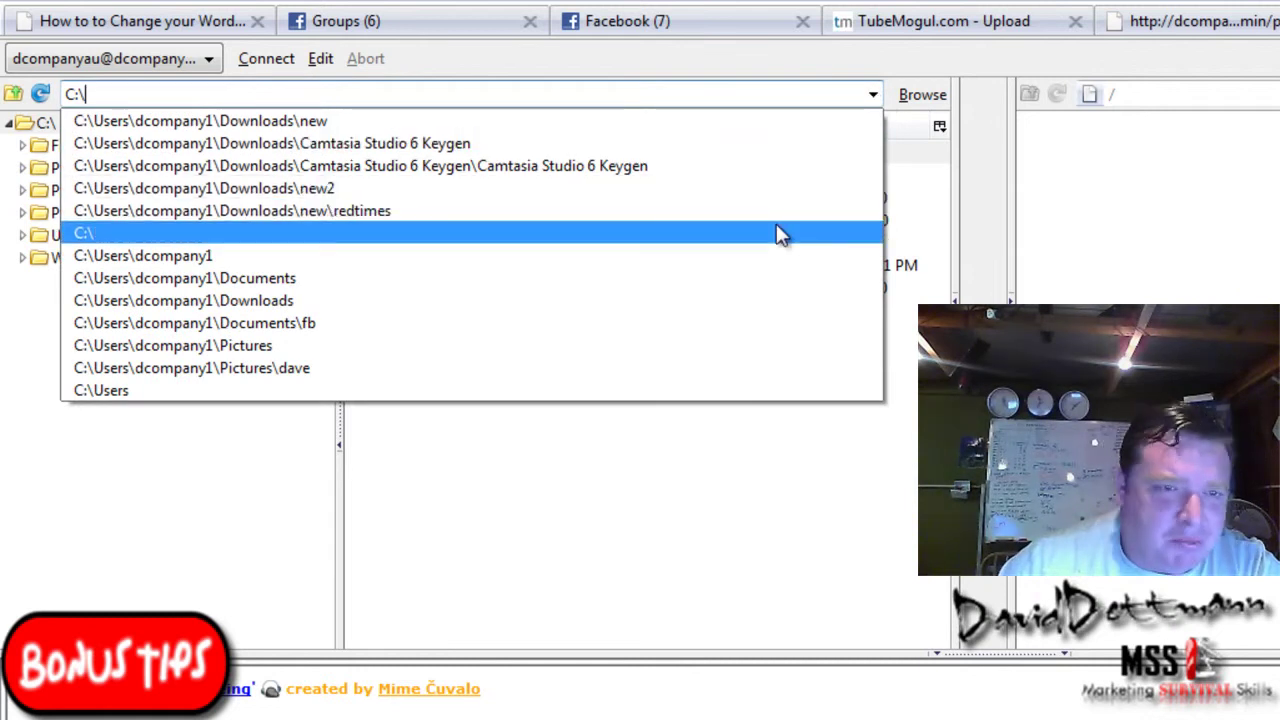
Step: Load the image subfolder inside Pictures into FireFTP's local pane
{"action": "left_click", "coordinate": [505, 373]}
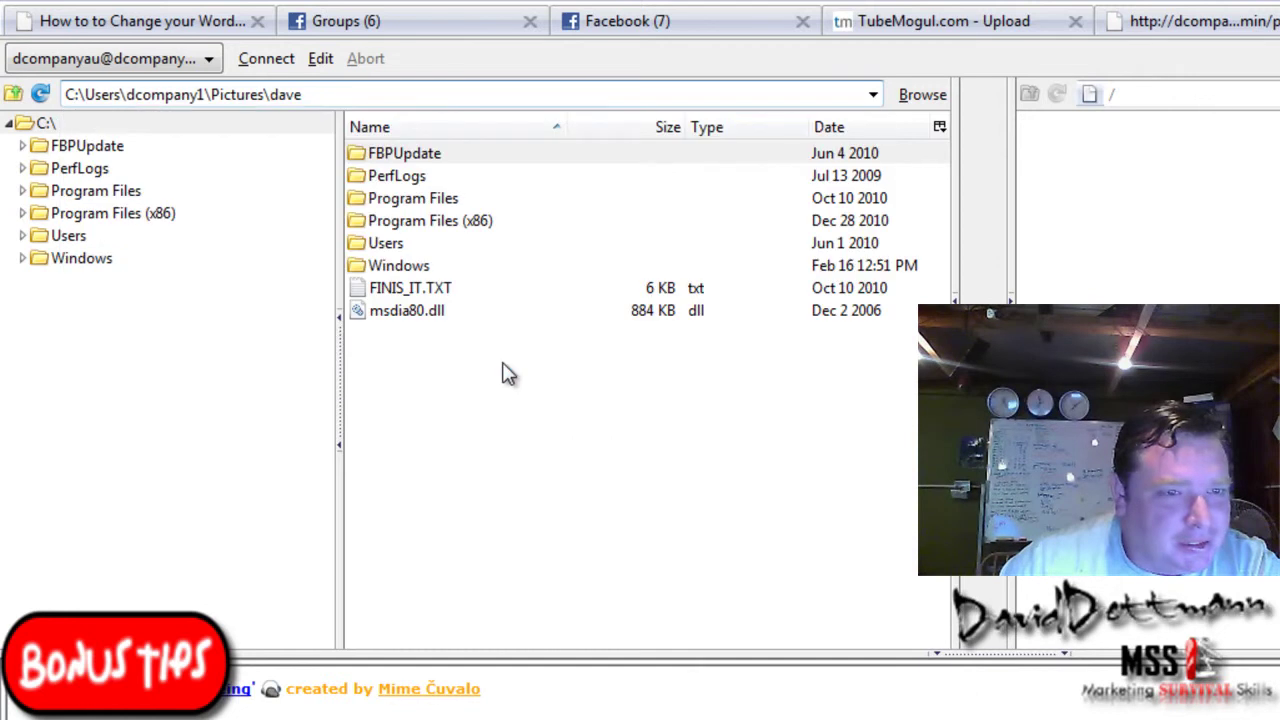
{"action": "key", "text": "Return"}
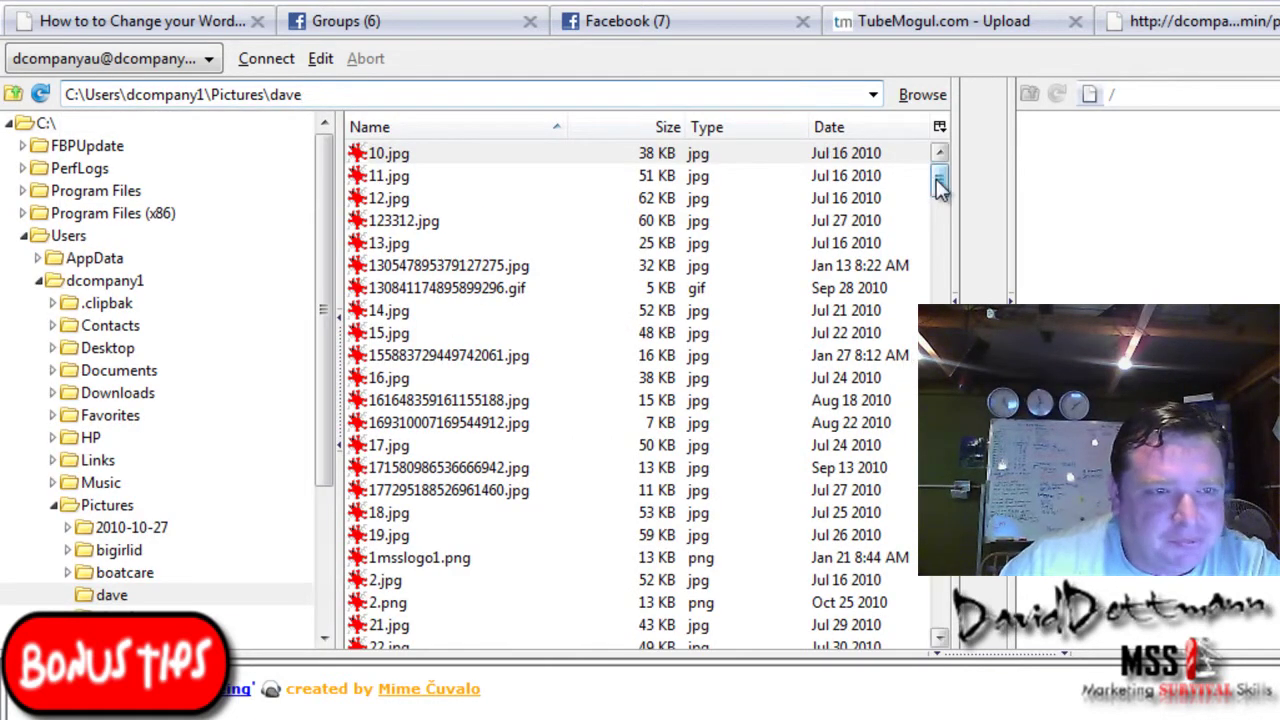
{"action": "left_click_drag", "start_coordinate": [940, 183], "coordinate": [930, 413]}
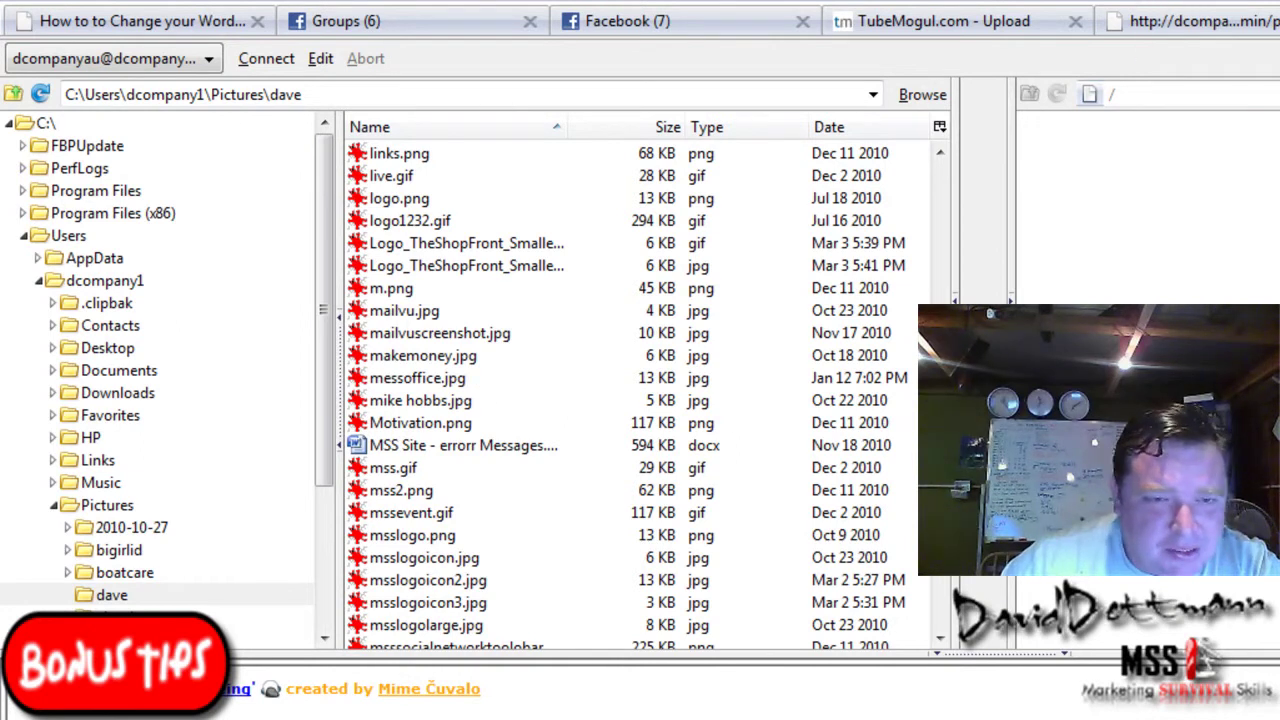
Step: Connect to the web server so the remote root folders like admin, backup and blog appear
{"action": "left_click", "coordinate": [288, 59]}
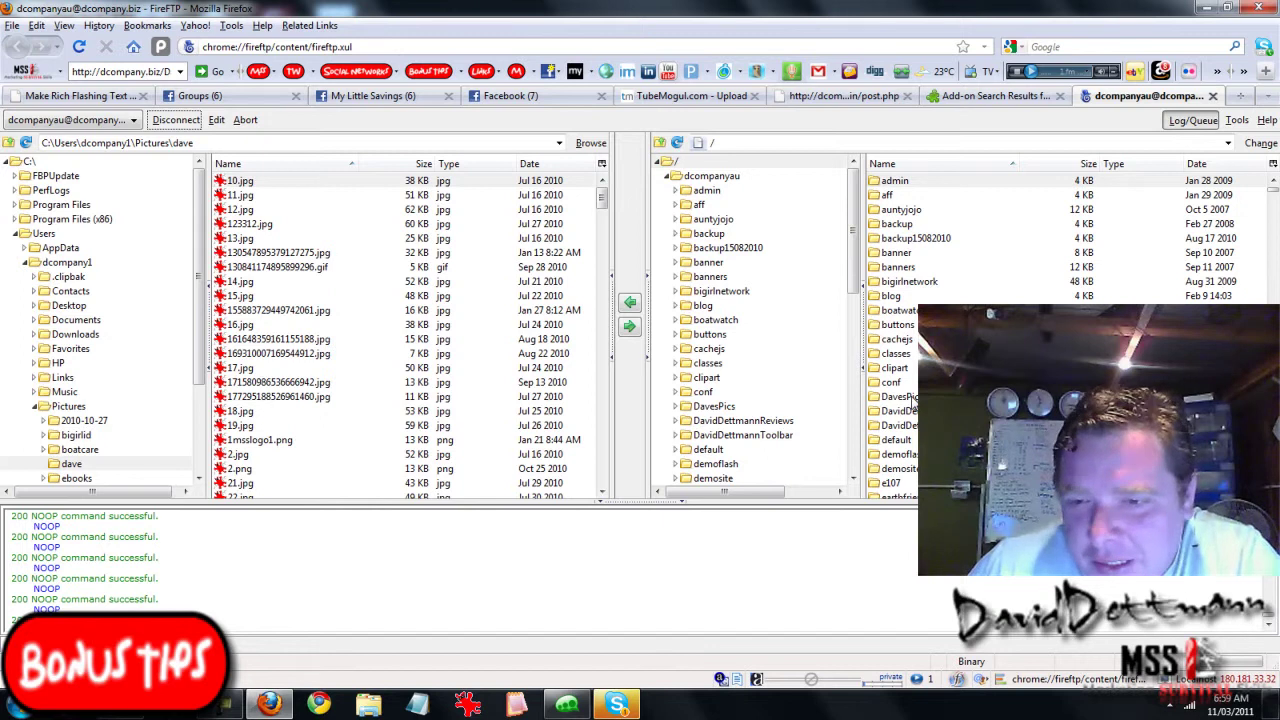
Step: Open the remote DavesPics folder, which holds 11.jpg
{"action": "left_click", "coordinate": [715, 407]}
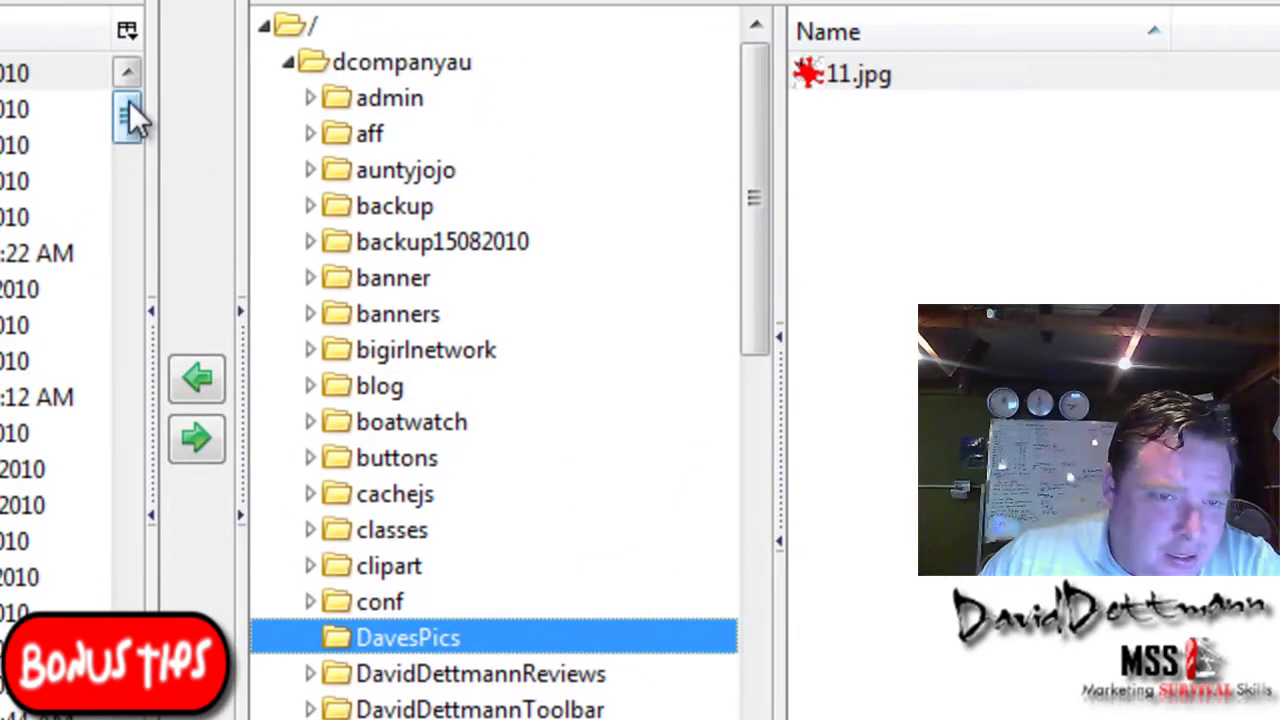
Step: Select the 145 KB png image in the local file list for upload
{"action": "left_click_drag", "start_coordinate": [129, 107], "coordinate": [133, 355]}
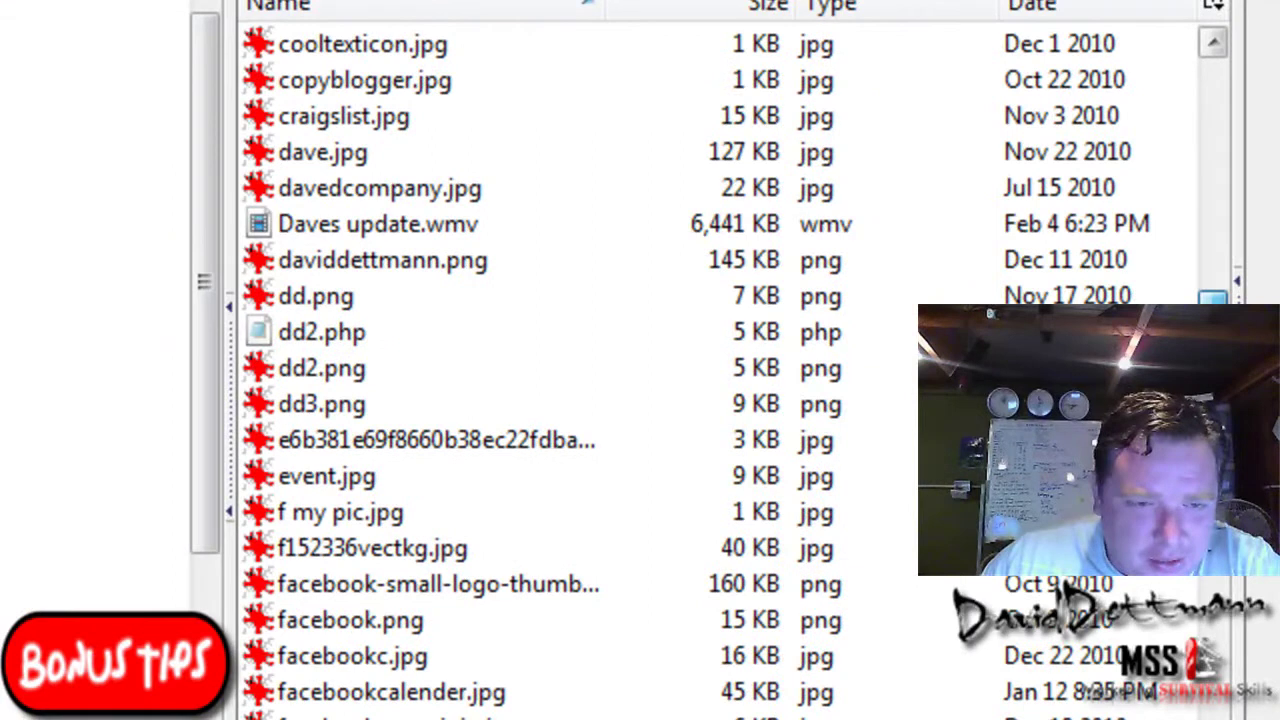
{"action": "scroll", "coordinate": [600, 360], "scroll_direction": "up", "scroll_amount": 2}
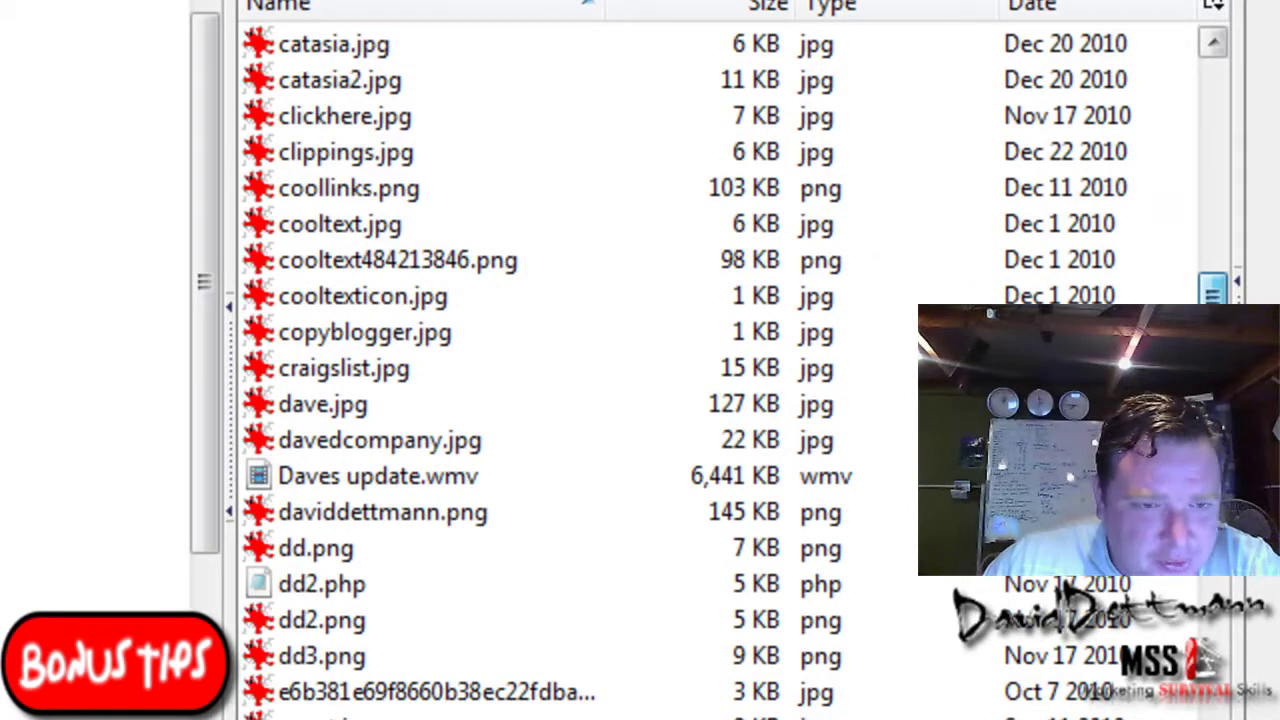
{"action": "left_click", "coordinate": [410, 520]}
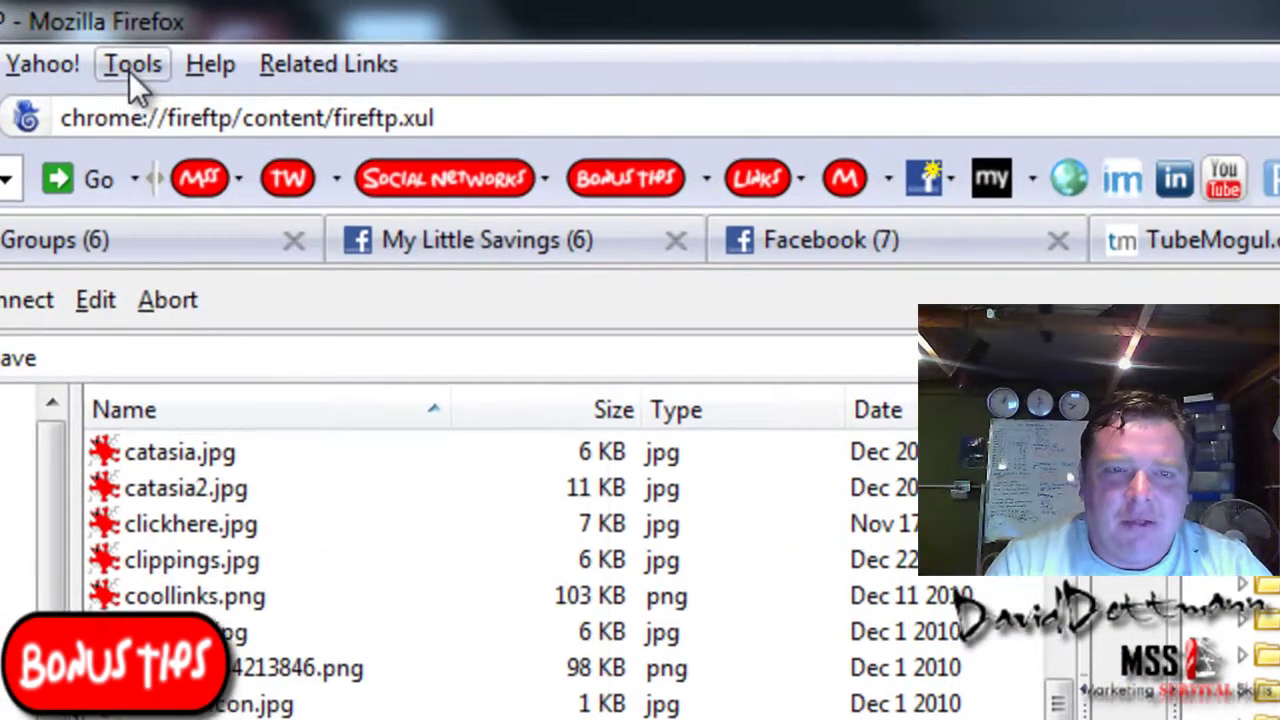
{"action": "left_click", "coordinate": [188, 42]}
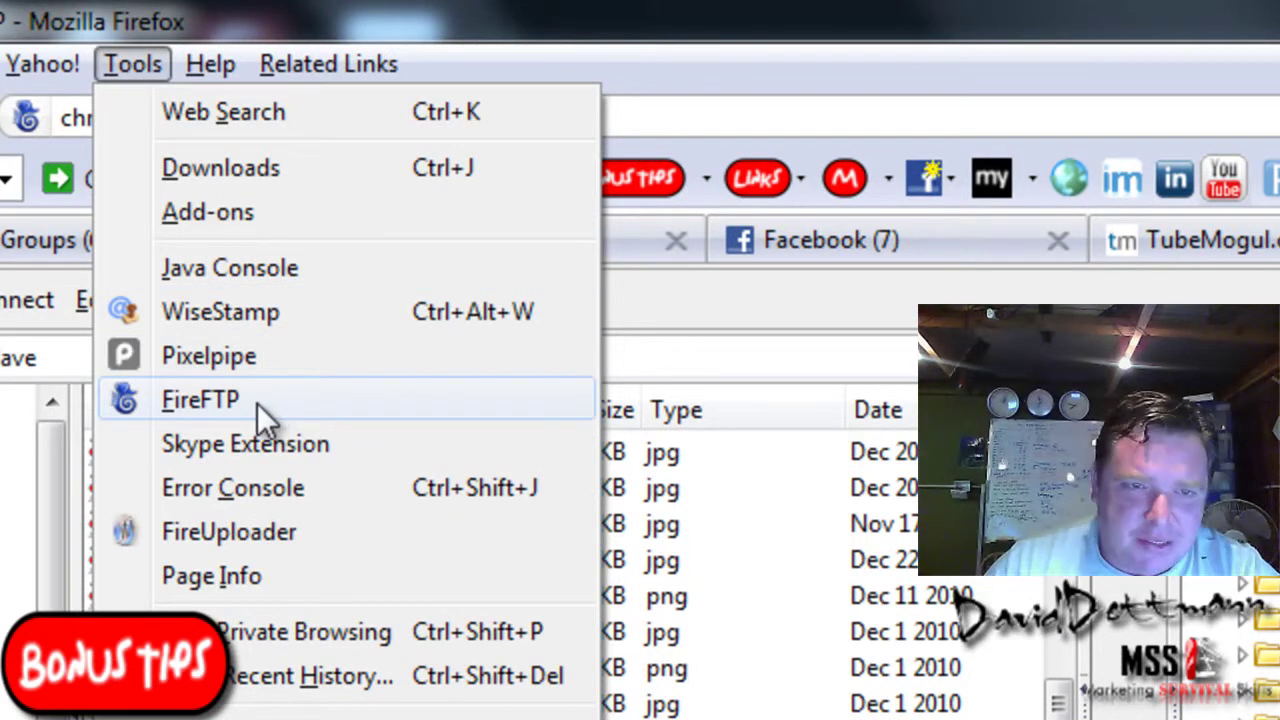
{"action": "left_click", "coordinate": [1017, 16]}
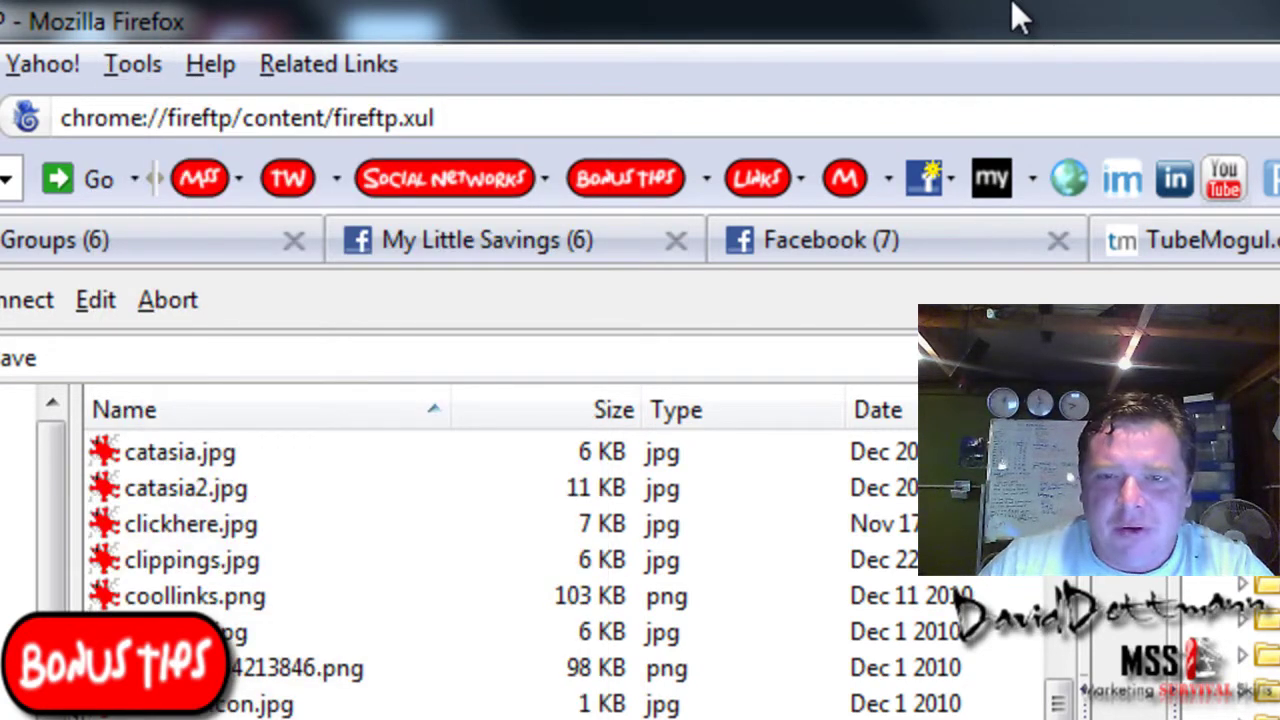